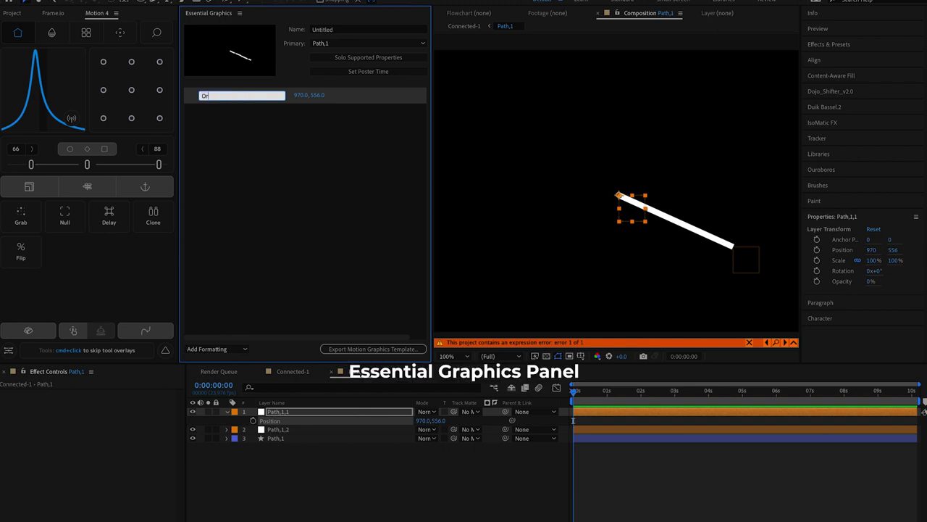
key(Return)
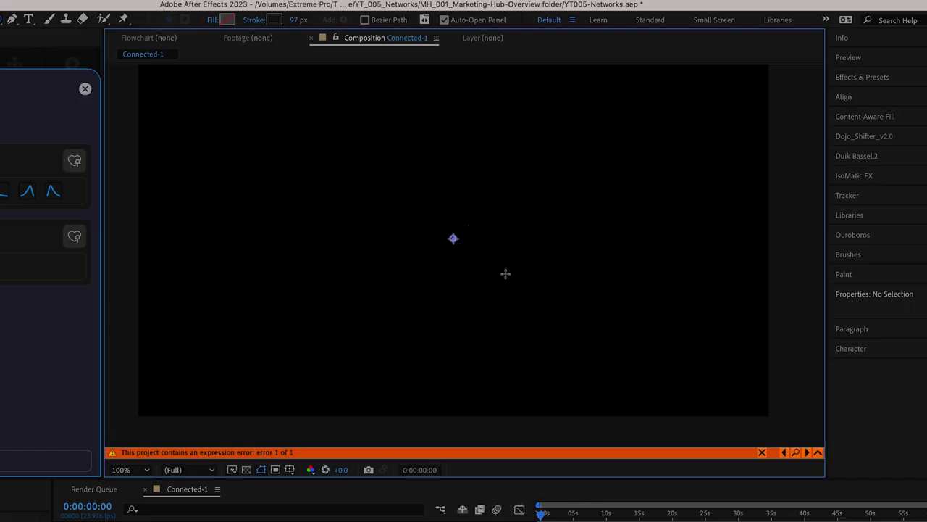
Create a white circle in the middle of the composition and a second, smaller circle at 53% scale to its lower right.
drag(506, 274, 517, 280)
key(v)
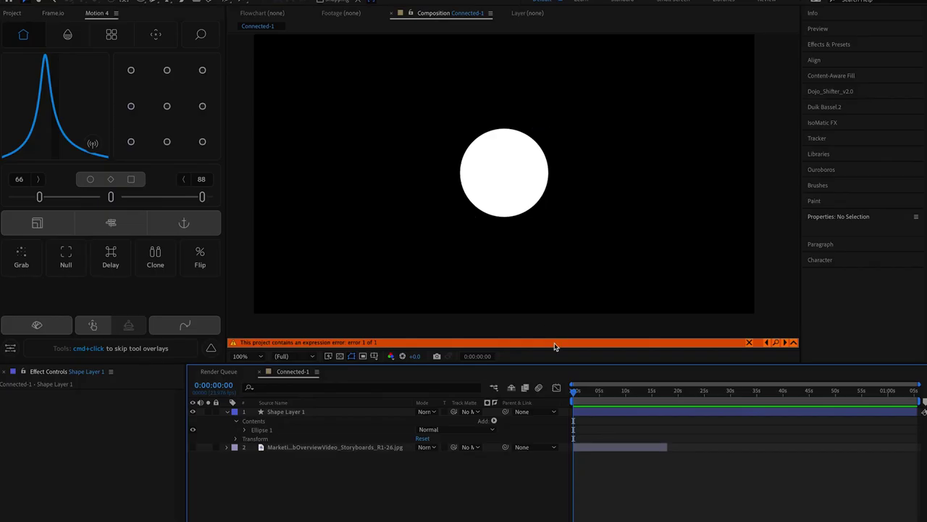
click(507, 196)
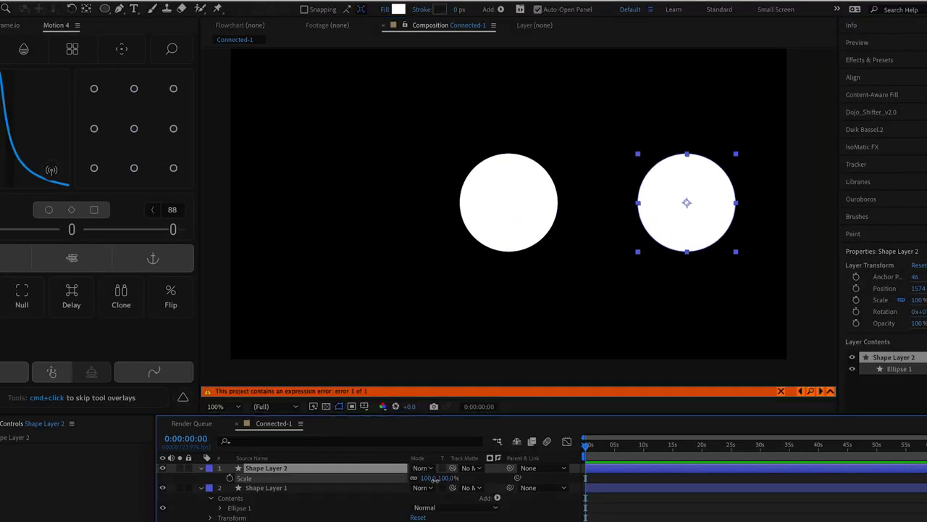
drag(471, 479, 447, 484)
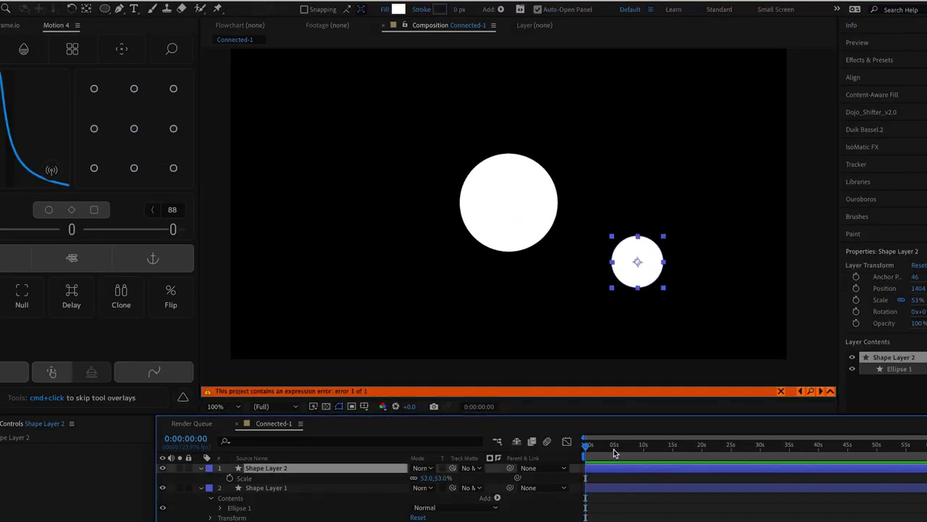
Draw a straight path with the Pen tool from the large circle's centre to the small circle's centre.
click(615, 447)
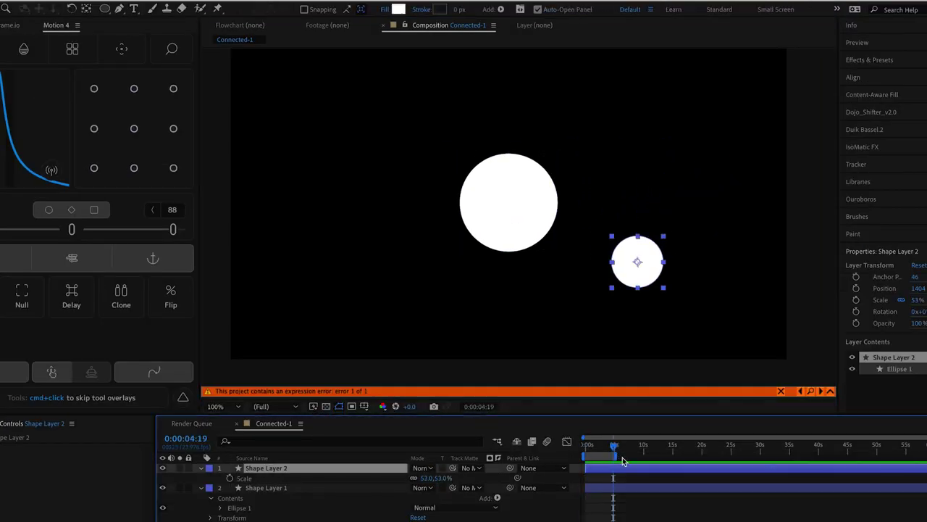
key(F2)
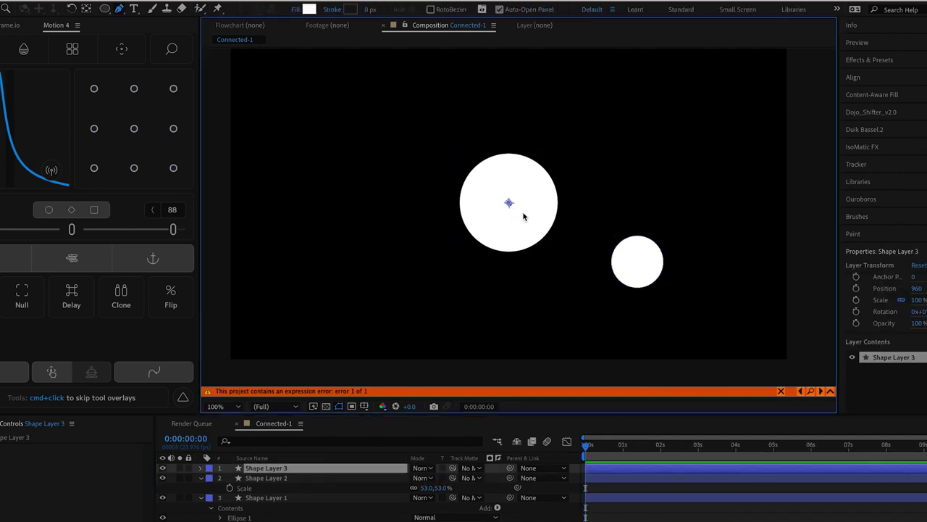
click(511, 207)
click(639, 265)
key(v)
Give the connecting line a thicker white stroke and centre its layer's anchor point.
click(321, 471)
click(439, 10)
click(71, 102)
click(324, 103)
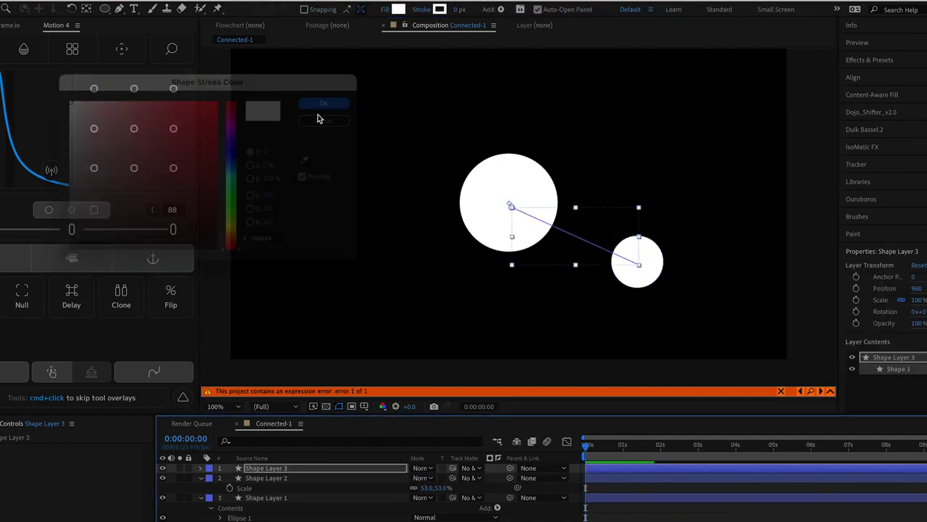
drag(459, 10, 475, 9)
key(F2)
click(635, 468)
key(super+alt+Home)
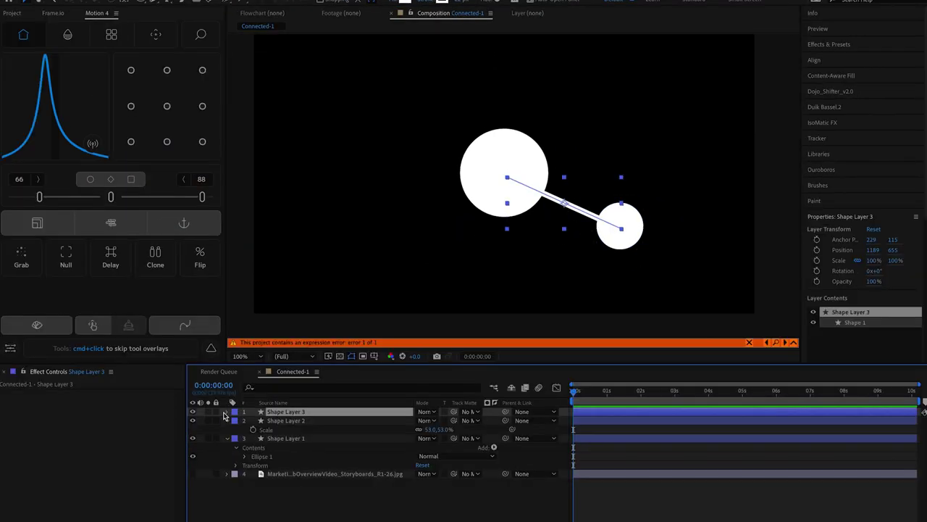
Create control nulls for the connecting line's path using the Points Follow Nulls option of Create Nulls From Paths.
click(226, 412)
click(255, 438)
click(283, 448)
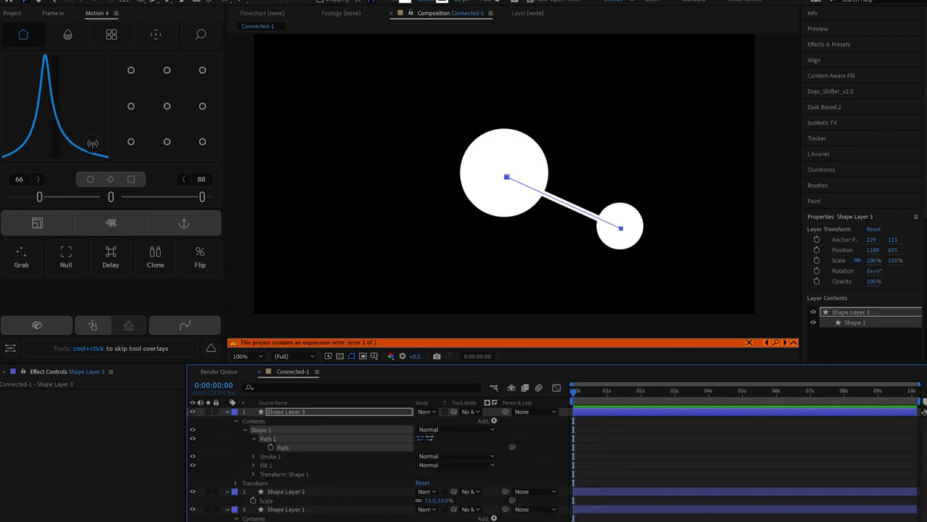
click(297, 1)
click(341, 443)
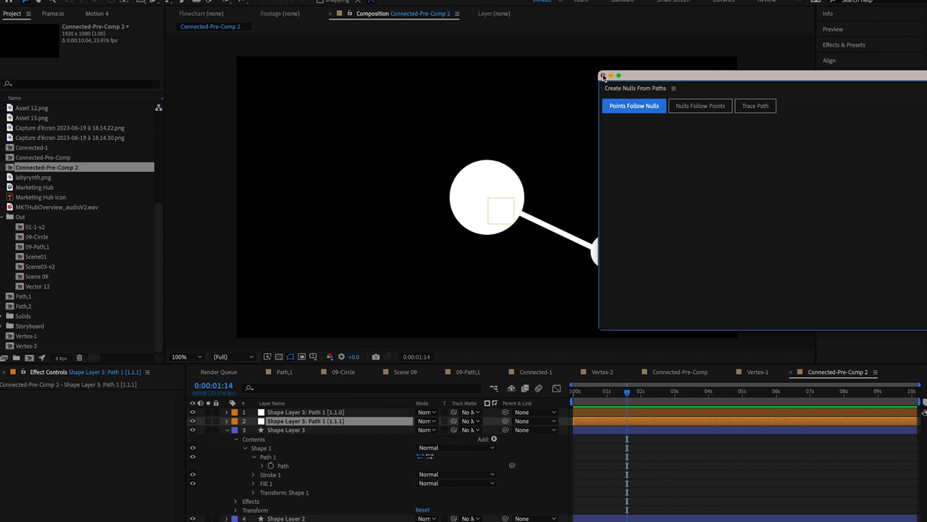
click(634, 106)
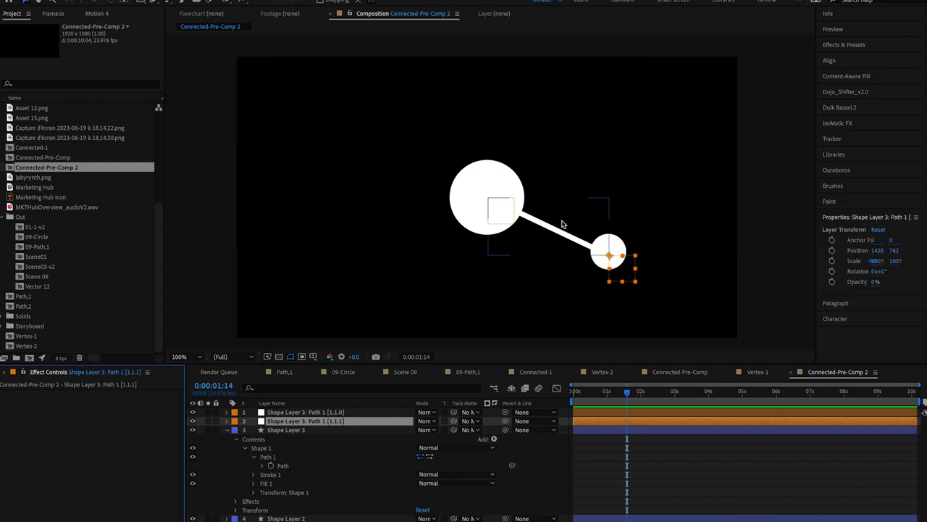
Try moving the line's end null and start null away from the two circles.
click(347, 412)
click(347, 421)
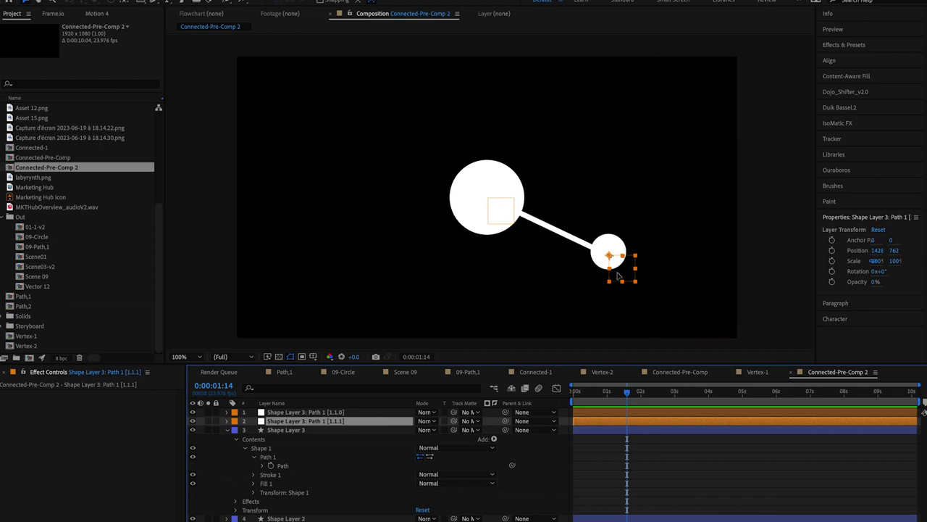
drag(618, 276, 553, 291)
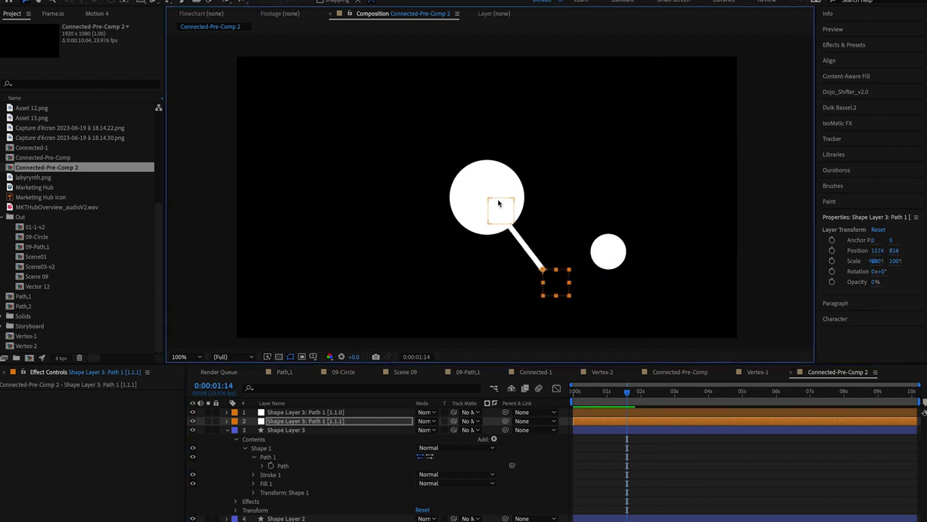
drag(498, 204, 599, 196)
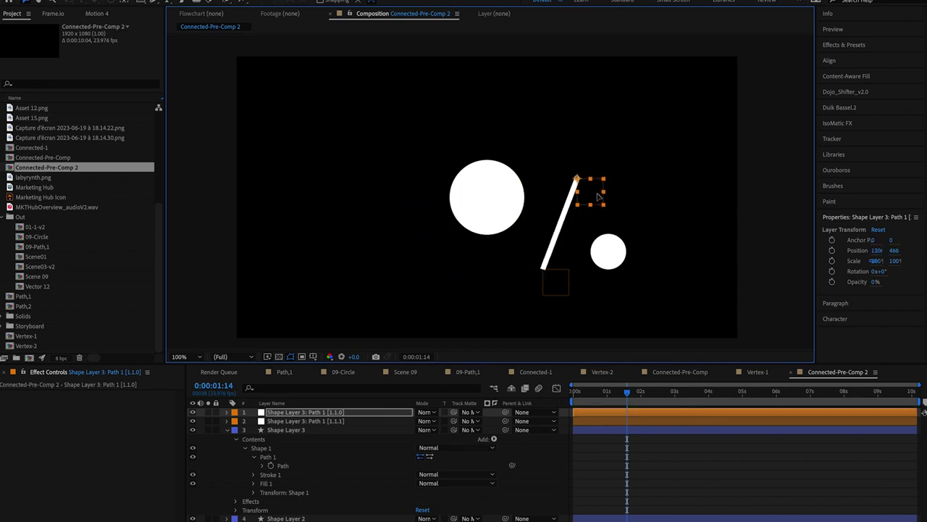
Parent the line's two end nulls to the large and small circles and test the link by moving both circles.
click(362, 421)
click(364, 412)
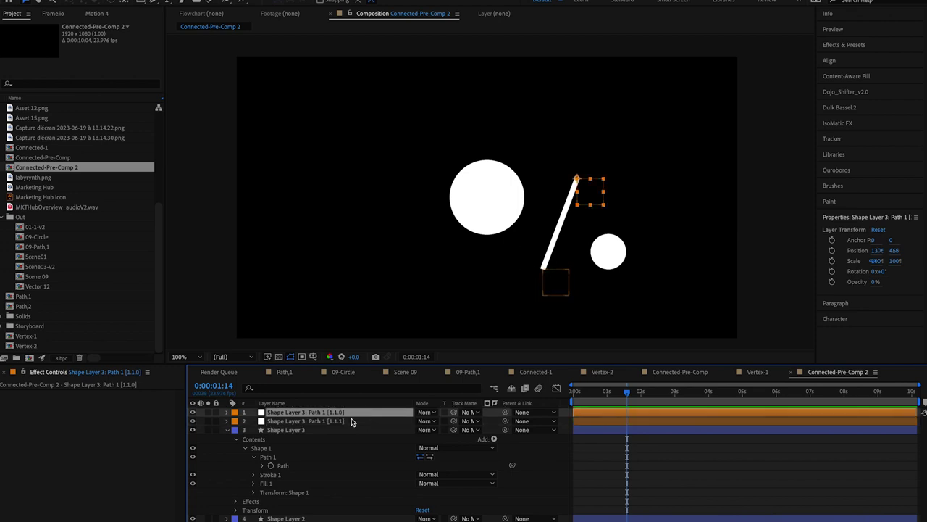
drag(505, 421, 330, 518)
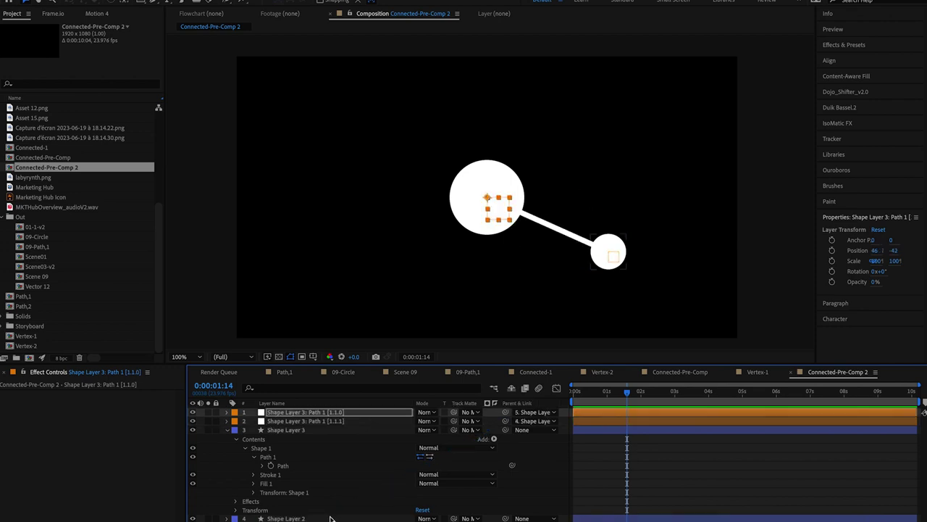
drag(608, 252, 648, 192)
drag(487, 189, 441, 158)
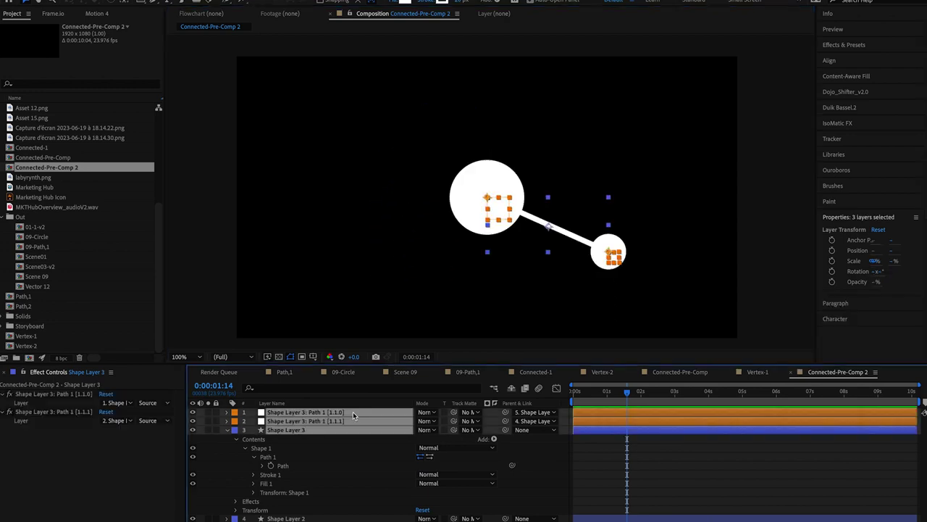
Duplicate the line with its nulls, parent the copied end null to the duplicate small circle, and move that circle to the large one's lower left.
key(ctrl+d)
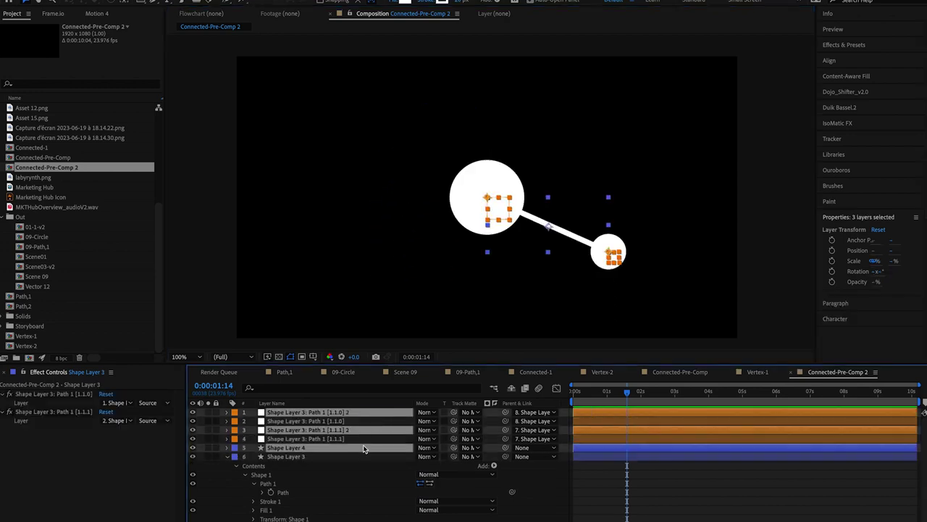
drag(364, 448, 369, 422)
drag(505, 421, 354, 466)
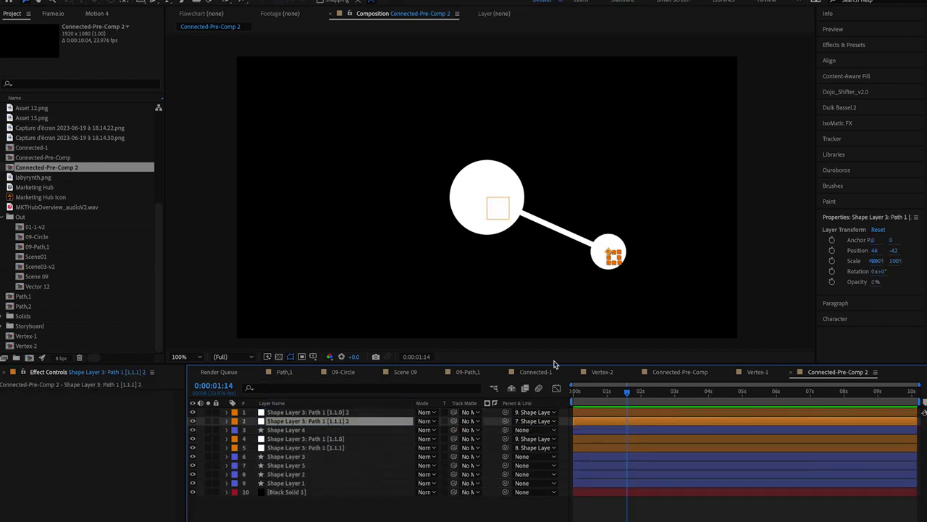
drag(613, 258, 431, 281)
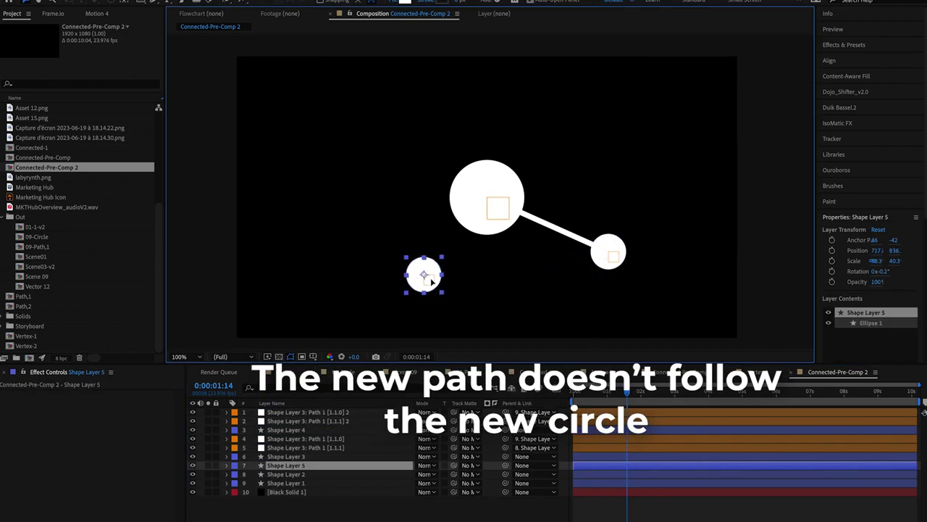
click(536, 270)
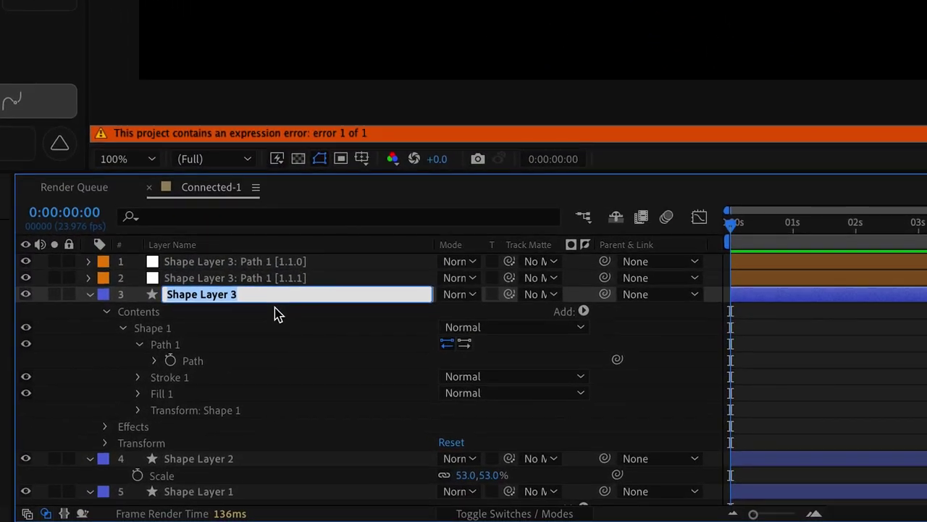
Rename the connecting line's shape layer as Path,1 in the Connected-1 composition.
text(Path,)
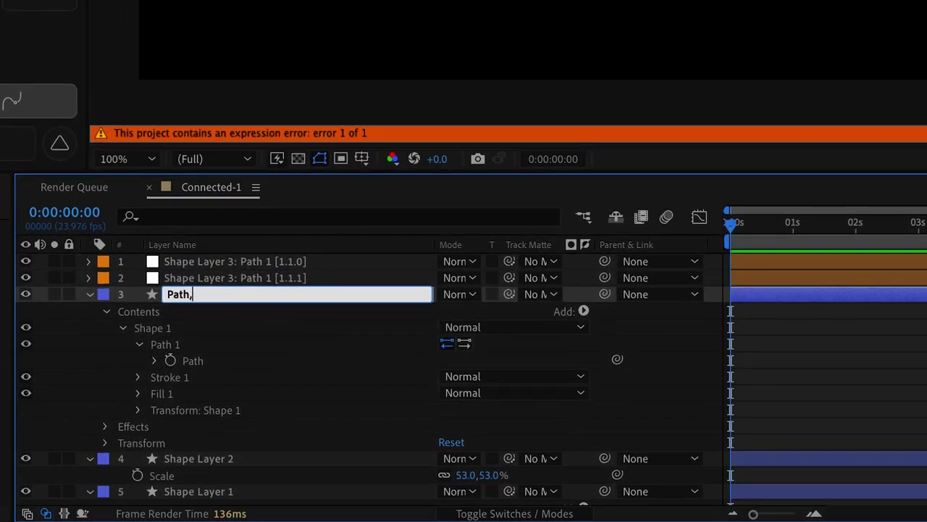
text(1)
key(Return)
Rename the line's end null as Path,1,2 and its start null as Path,1,1.
click(234, 278)
key(Return)
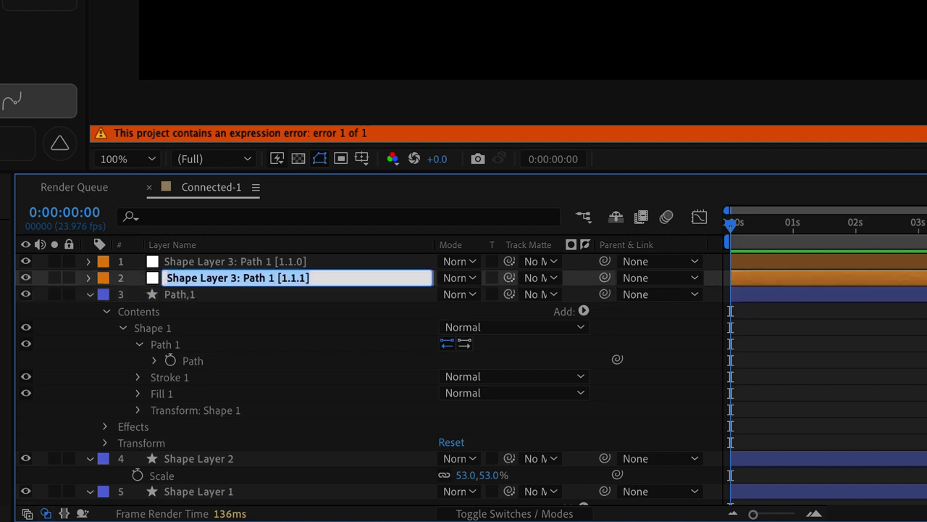
text(Path,1,2)
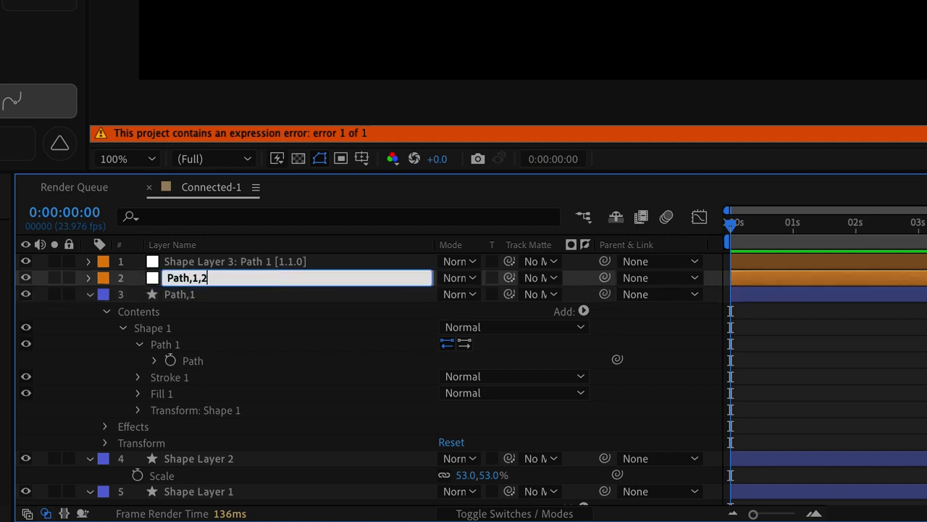
key(Return)
click(234, 261)
key(Return)
text(Path)
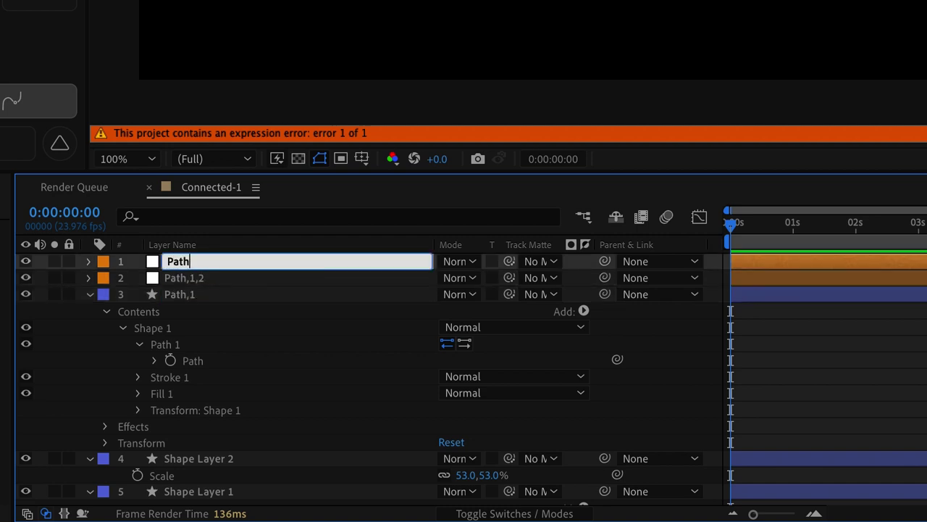
text(,1,1)
key(Return)
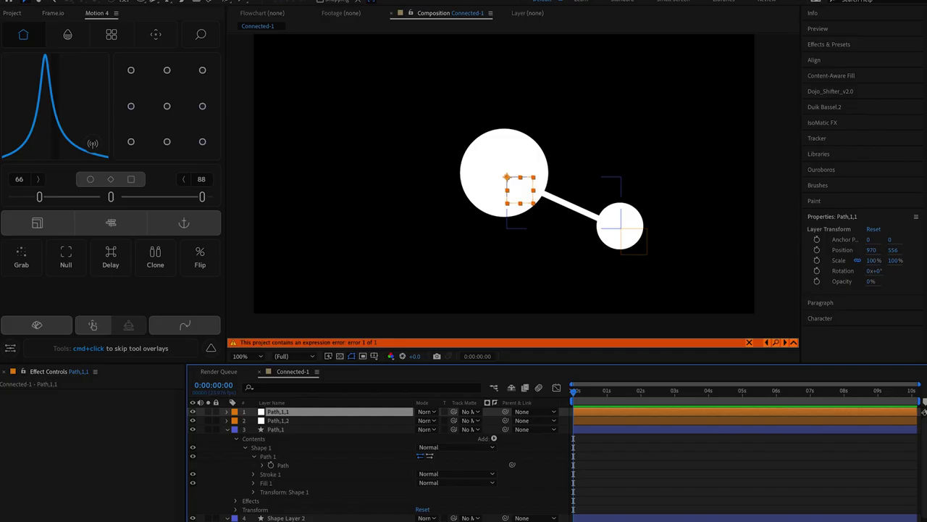
Pre-compose the line layer and its two nulls into a new composition named Path,1.
shift+click(328, 431)
key(shift+super+c)
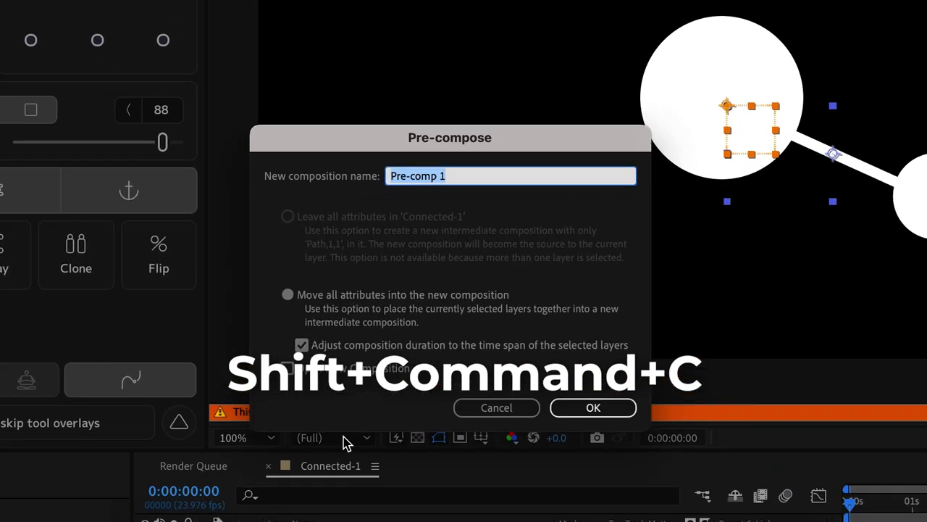
text(Path)
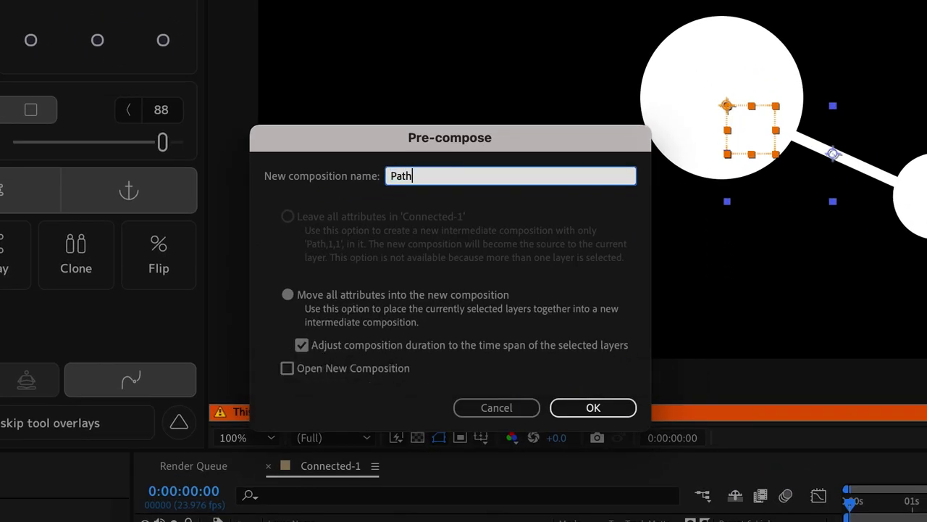
text(,1)
key(Return)
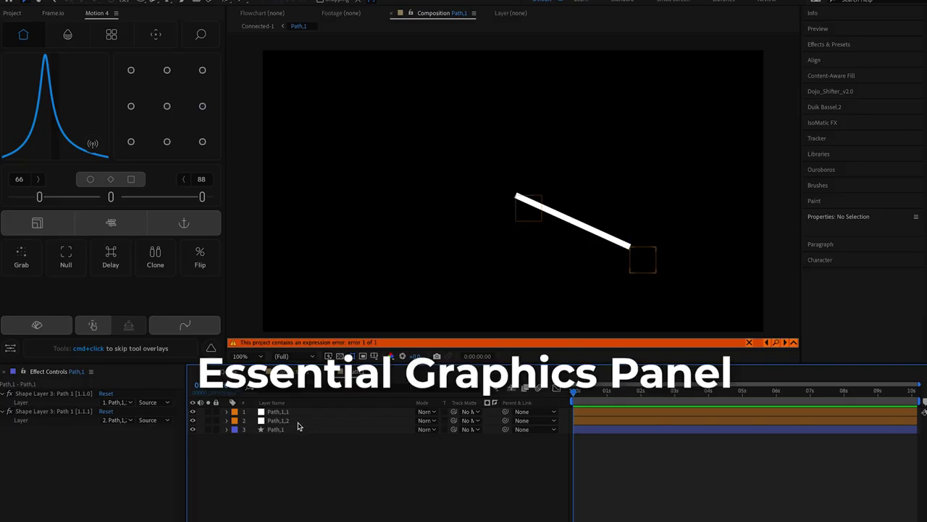
Expose the position of null Path,1,1 as an Essential Graphics property named Origin.
click(297, 412)
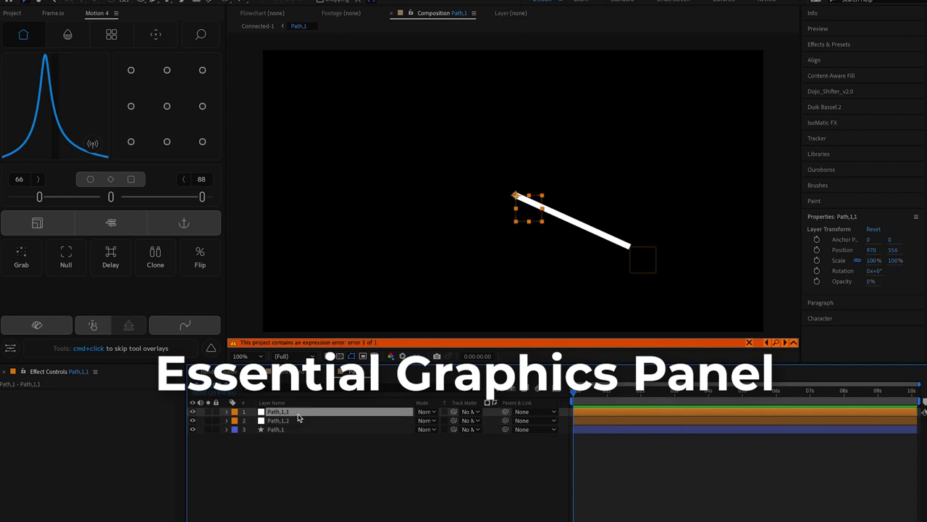
key(p)
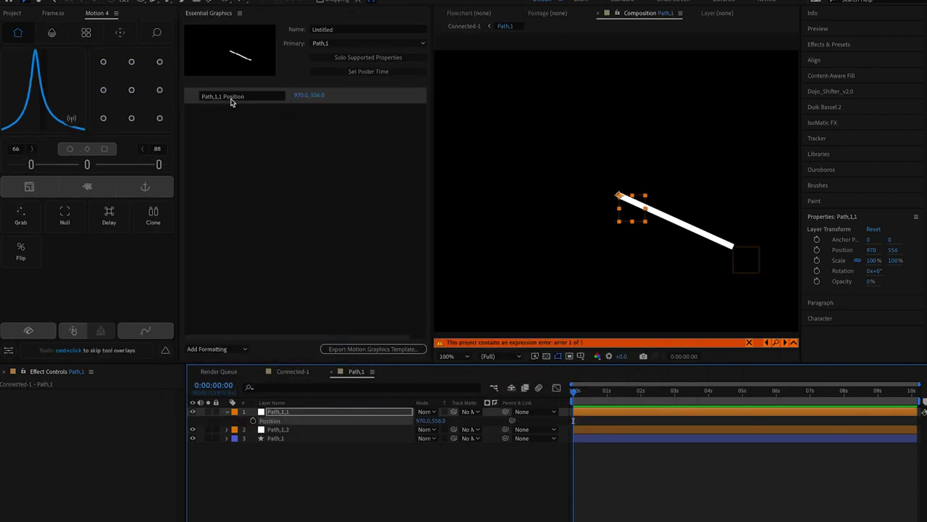
double_click(229, 100)
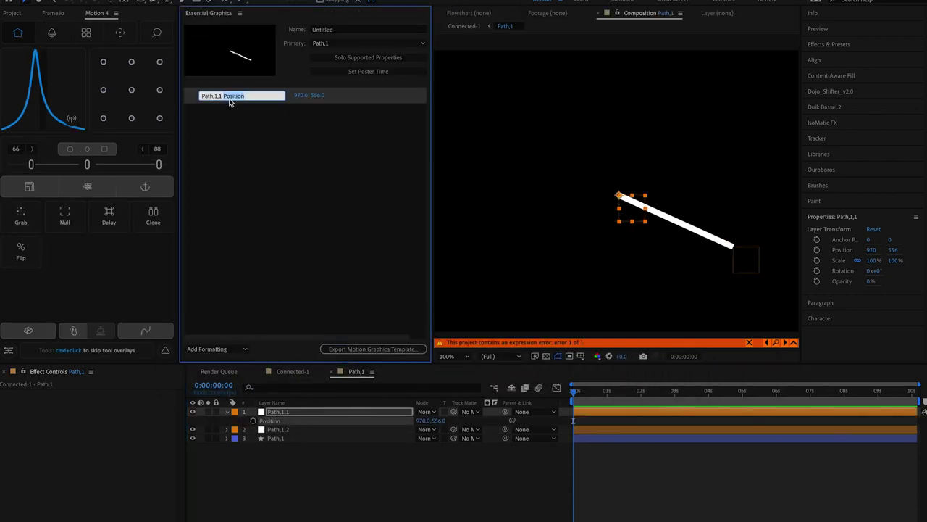
text(Origin)
key(Return)
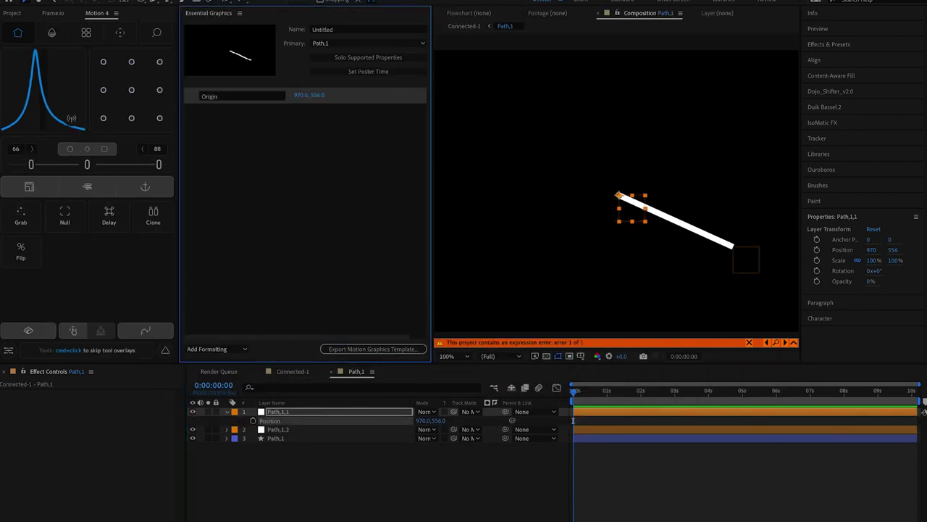
Expose the position of null Path,1,2 as an Essential Graphics property named End.
click(286, 430)
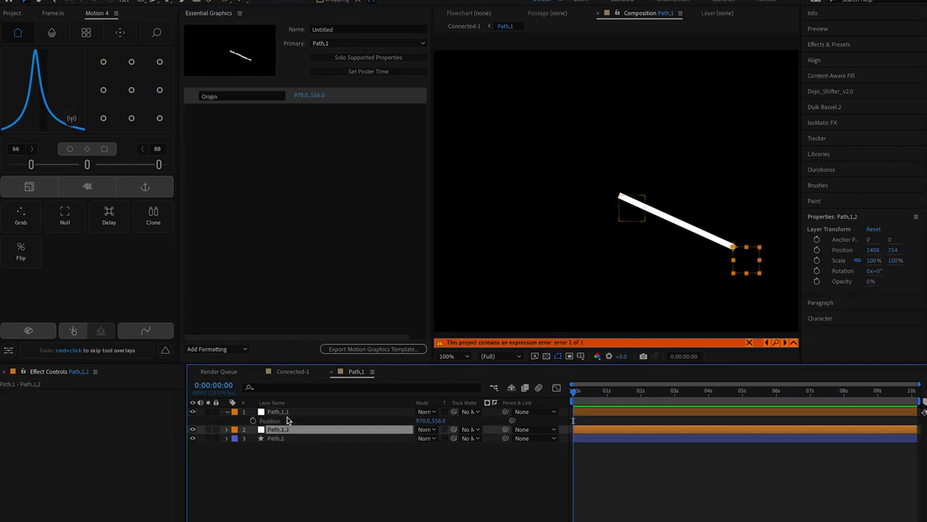
key(p)
drag(288, 439, 239, 111)
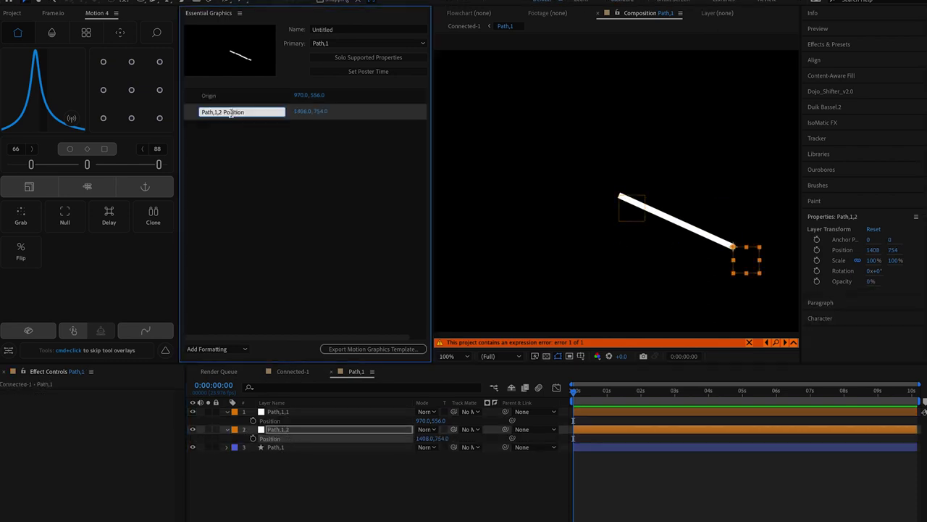
text(End)
key(Return)
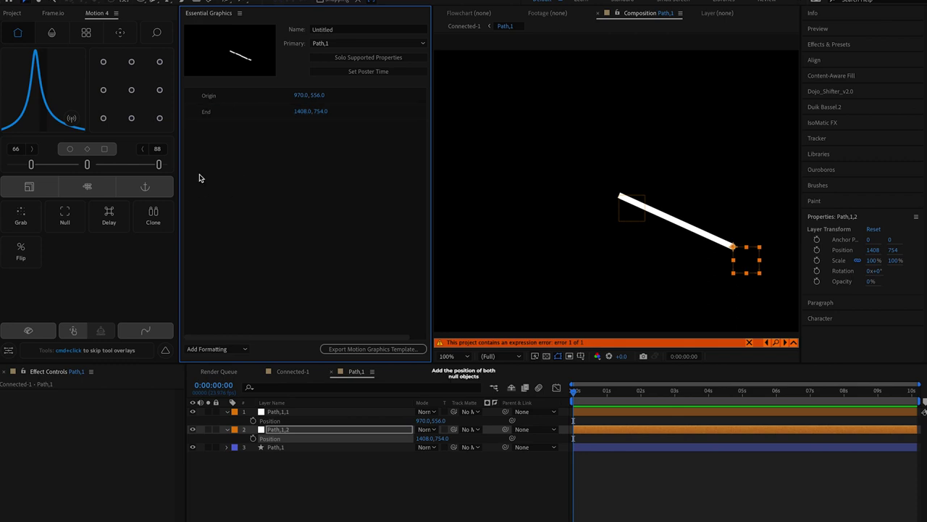
Add a Trim Paths operator to Shape 1 in the Path,1 shape layer.
scroll(615, 245, down, 2)
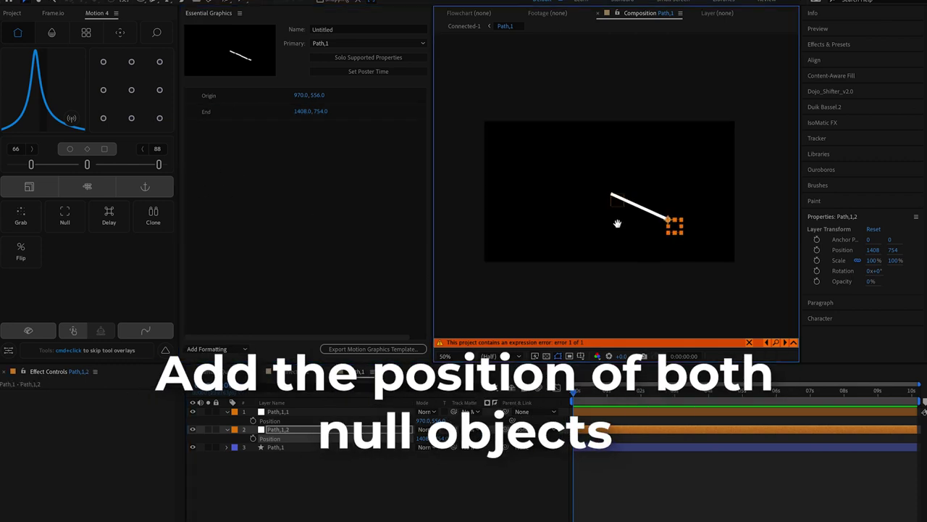
click(341, 454)
click(227, 447)
click(283, 448)
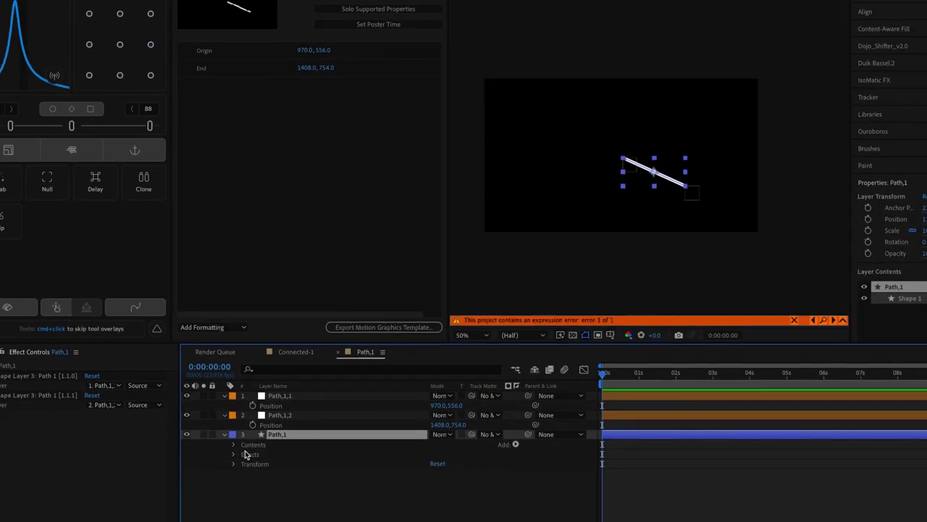
click(233, 444)
click(281, 454)
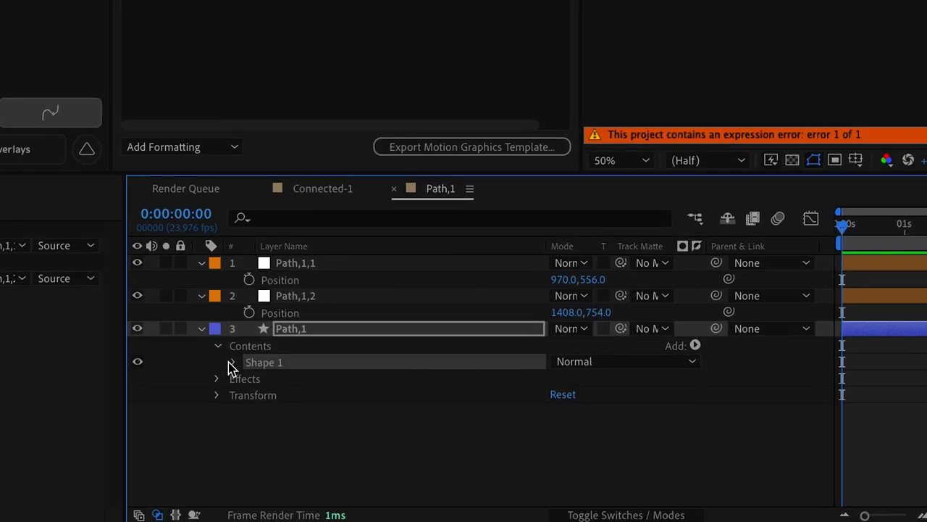
click(232, 362)
click(695, 345)
click(752, 414)
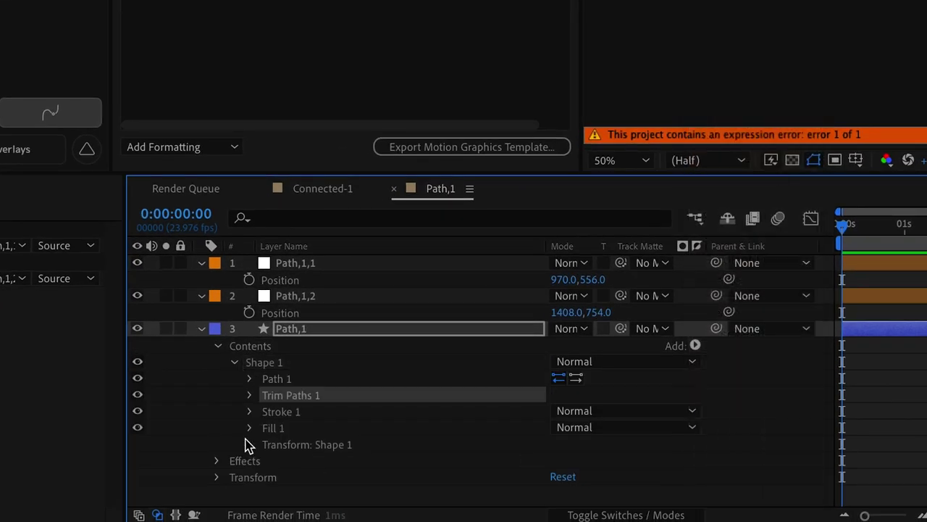
Expose the End value of Trim Paths 1 as an Essential Graphics property named Trim.
click(250, 394)
drag(406, 435, 391, 0)
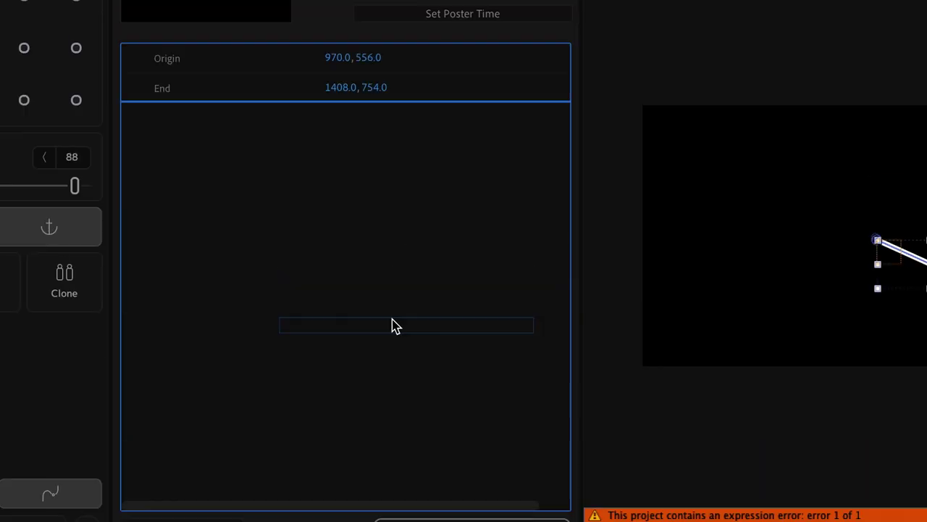
drag(391, 326, 391, 327)
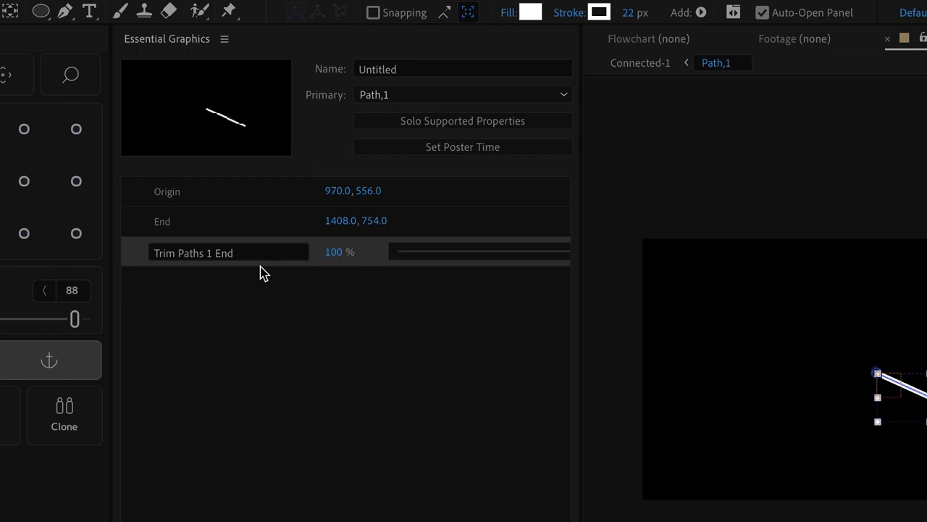
click(257, 251)
drag(256, 252, 41, 230)
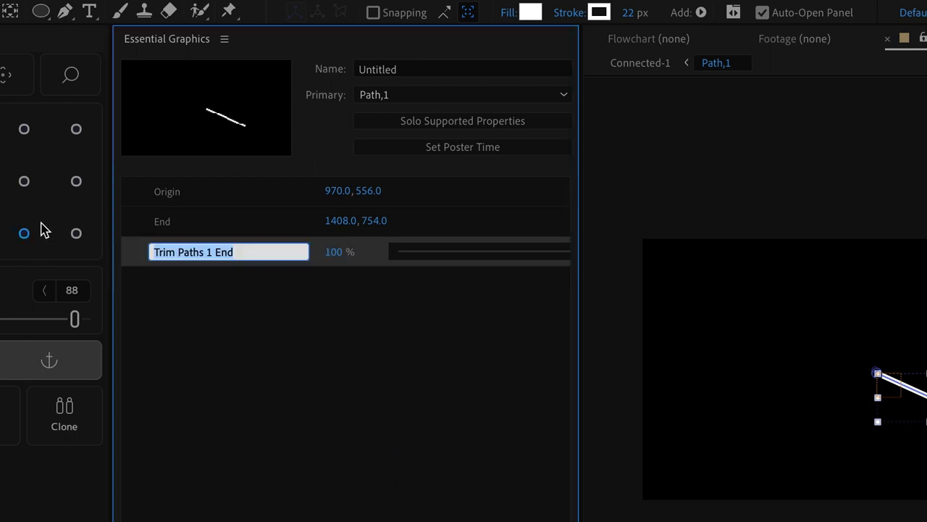
text(Trim)
key(Return)
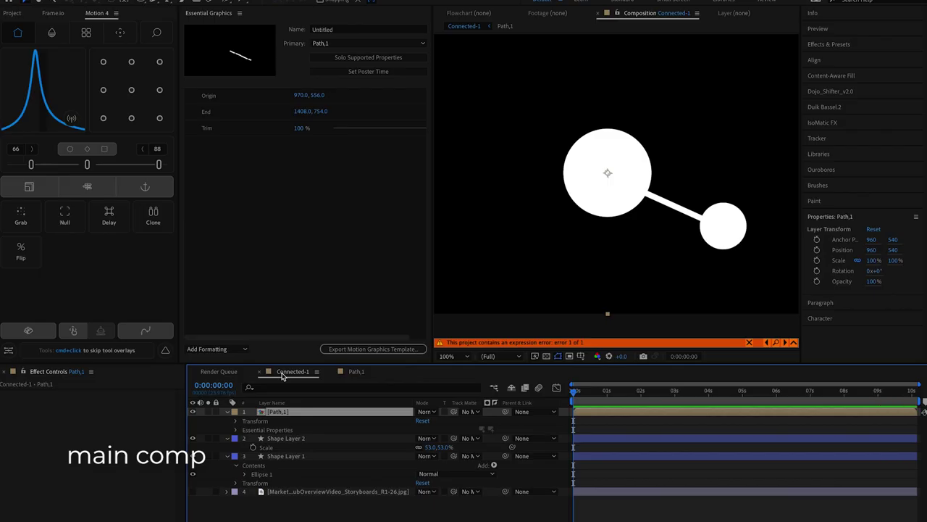
Return to the Connected-1 composition and reveal the Essential Properties of the Path,1 precomp layer.
click(283, 374)
click(341, 483)
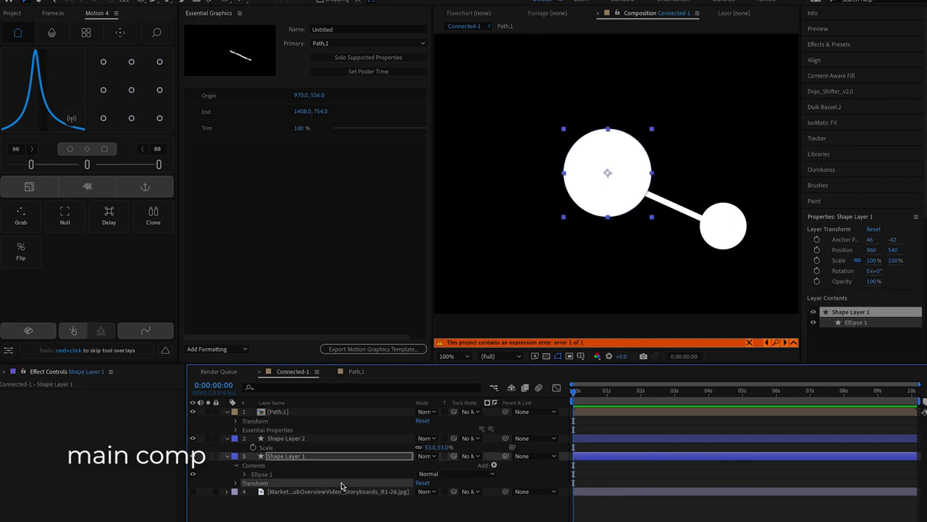
click(340, 420)
click(282, 432)
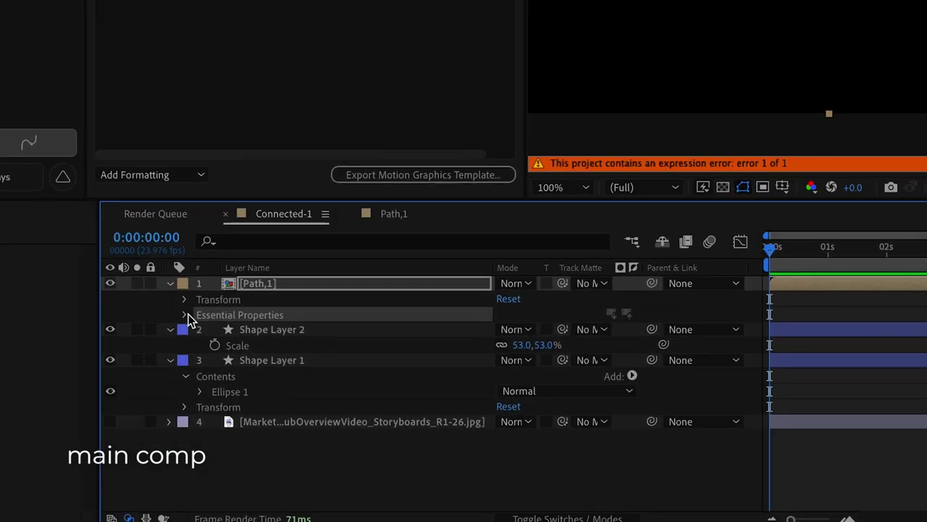
click(234, 430)
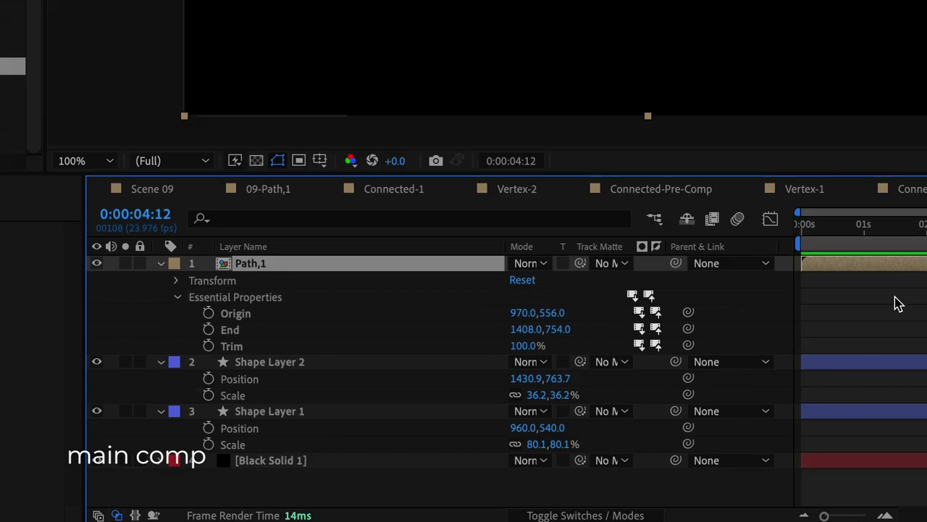
Duplicate the Path,1 line precomp in Connected-Pre-Comp 3 and adjust the End position of the Path,3 copy.
key(ctrl+d)
key(ctrl+d)
key(ctrl+d)
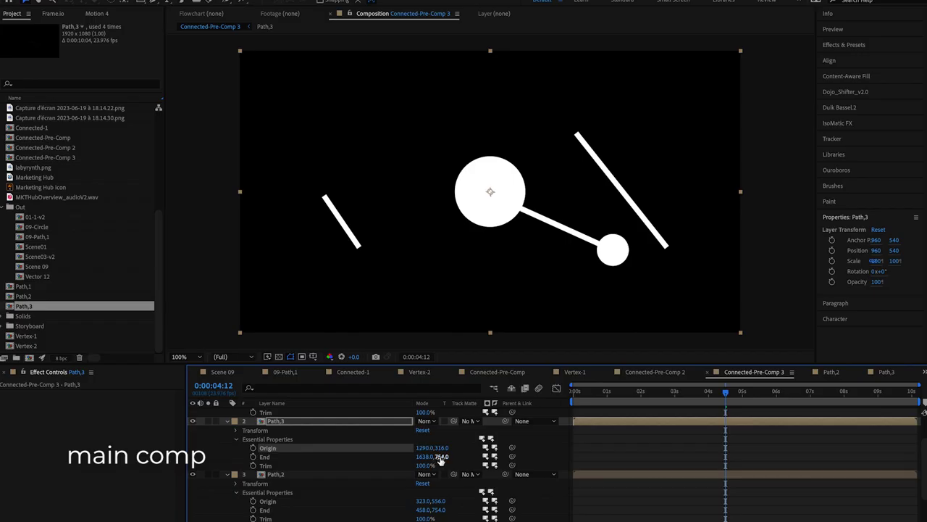
drag(434, 457, 423, 458)
In Connected-1, rename the larger circle's layer as Circle,1 and the smaller circle's layer as Circle,2.
double_click(358, 414)
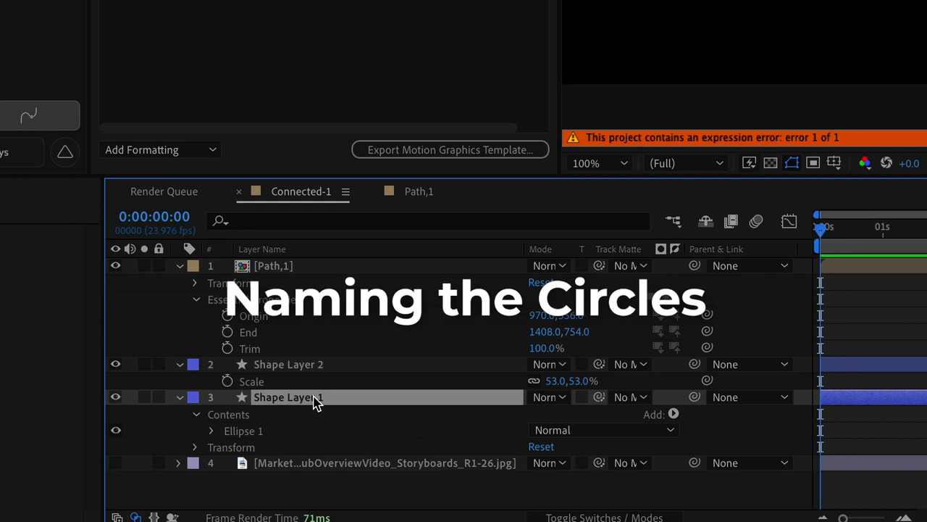
key(Return)
text(Circle,1)
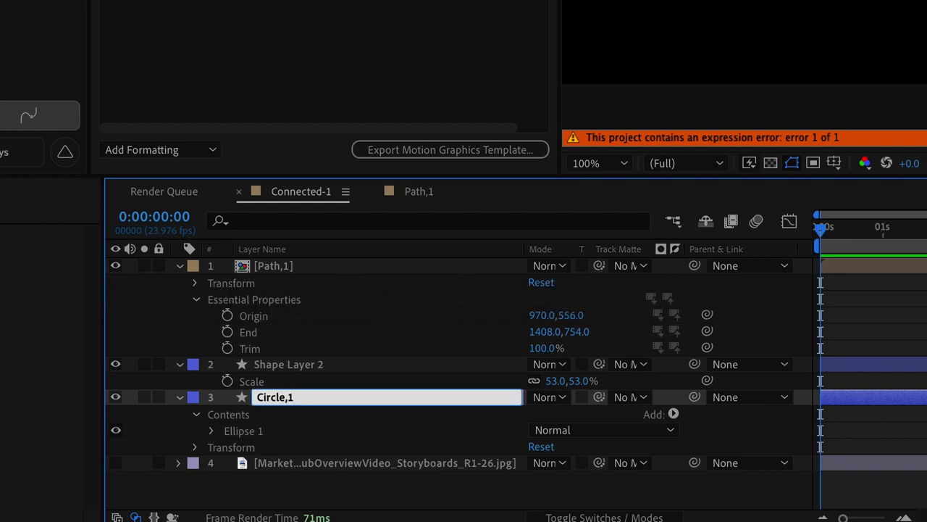
key(Return)
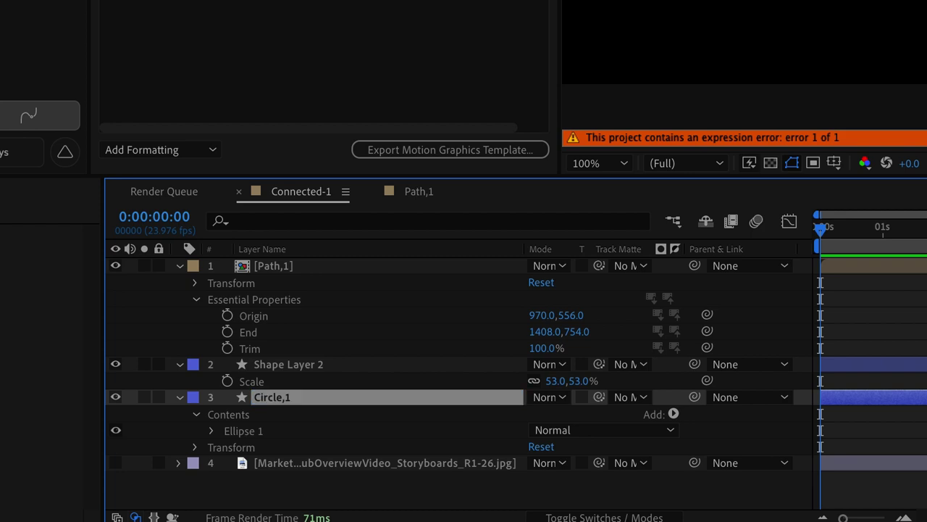
click(288, 364)
key(Return)
text(Circle,2)
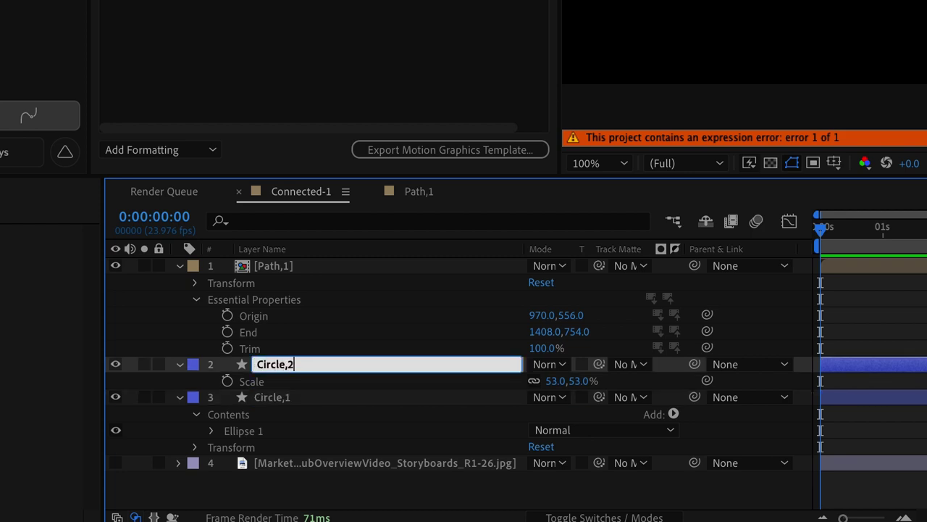
key(Return)
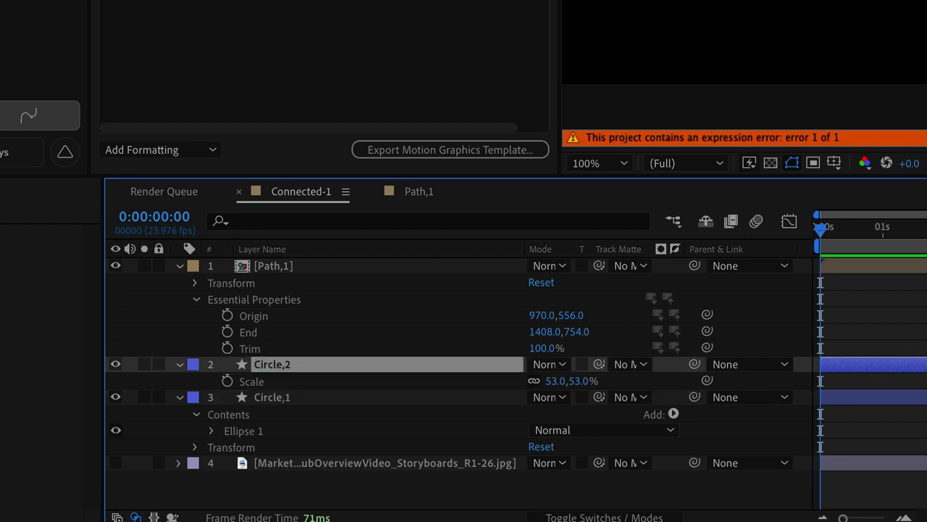
Enable an expression on the Path,1 precomp layer's Origin property and rename the layer as 1,2.
click(371, 318)
key(Return)
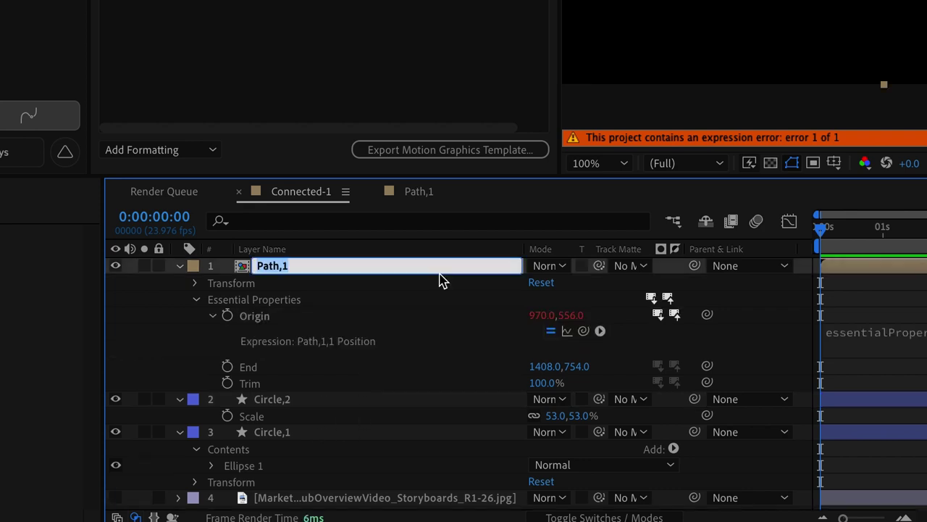
text(1,2)
key(BackSpace)
key(BackSpace)
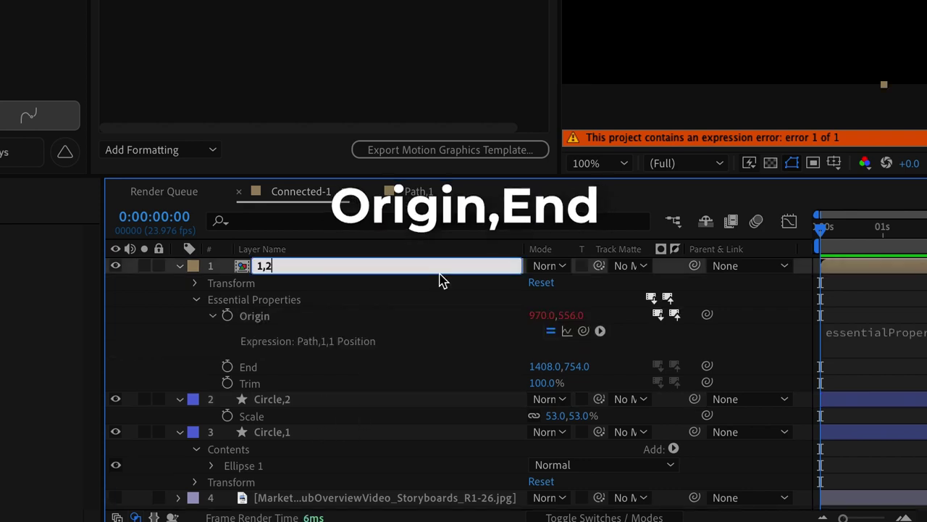
key(Return)
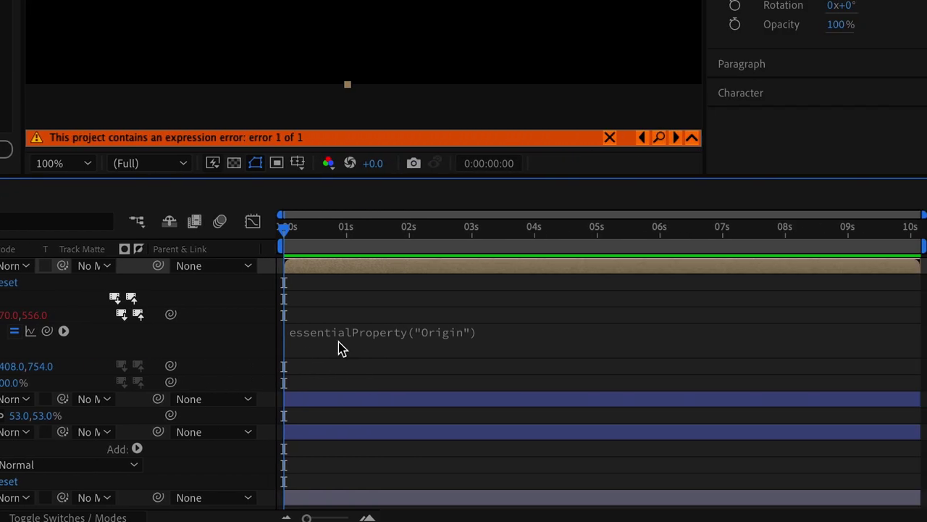
Begin the Origin expression with or=parseInt(thisLayer.name.split(",")[0]); to read the first number in the layer name.
click(875, 348)
text(thisLayer.name.split())
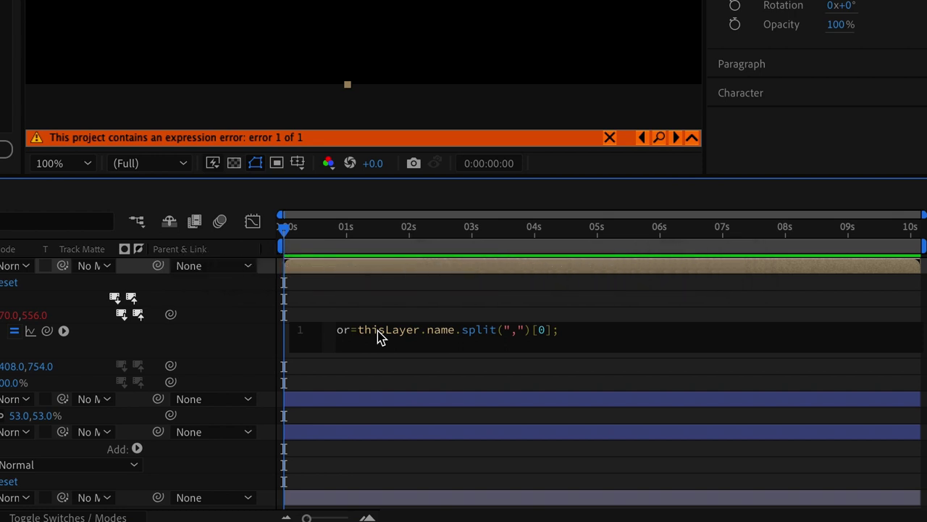
text(parseI)
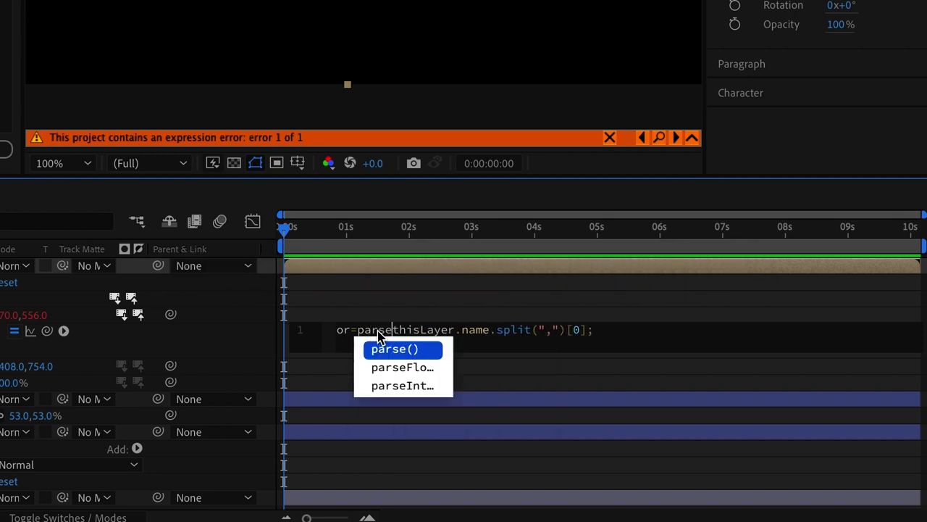
text(nt()
click(615, 330)
text())
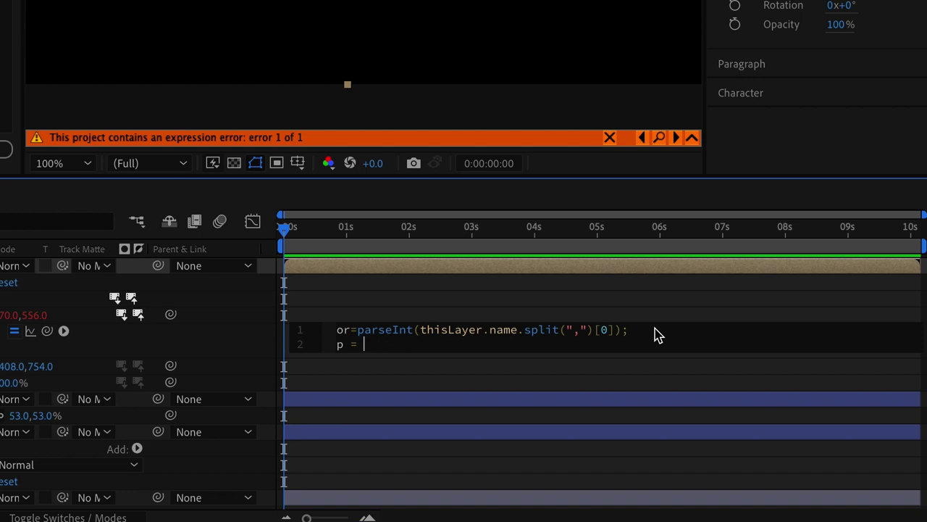
Add the line p = thisComp.layer("Circle,"+or).position; to the Origin expression.
text(sComp.lay)
key(Return)
text(")
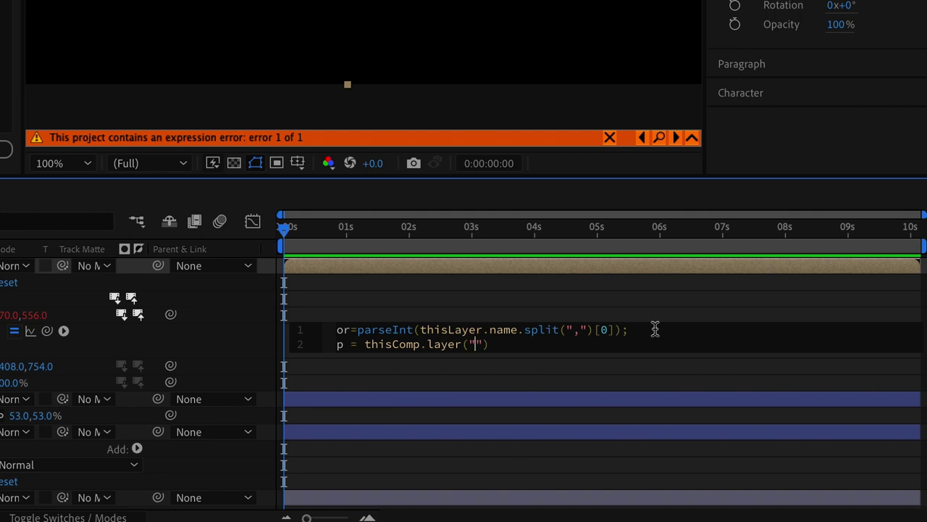
text(Circle,)
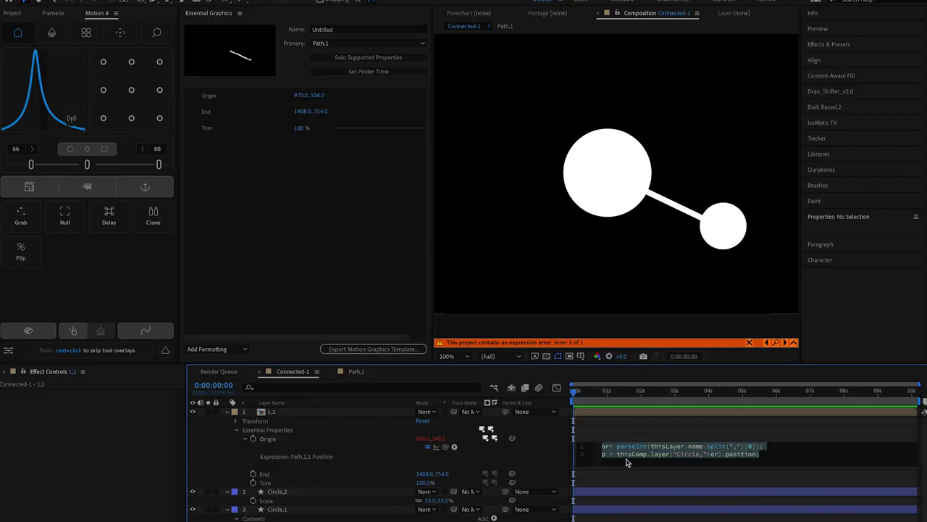
Apply the Origin expression to the End property as well, with the split index changed to [1].
click(171, 332)
alt+click(253, 476)
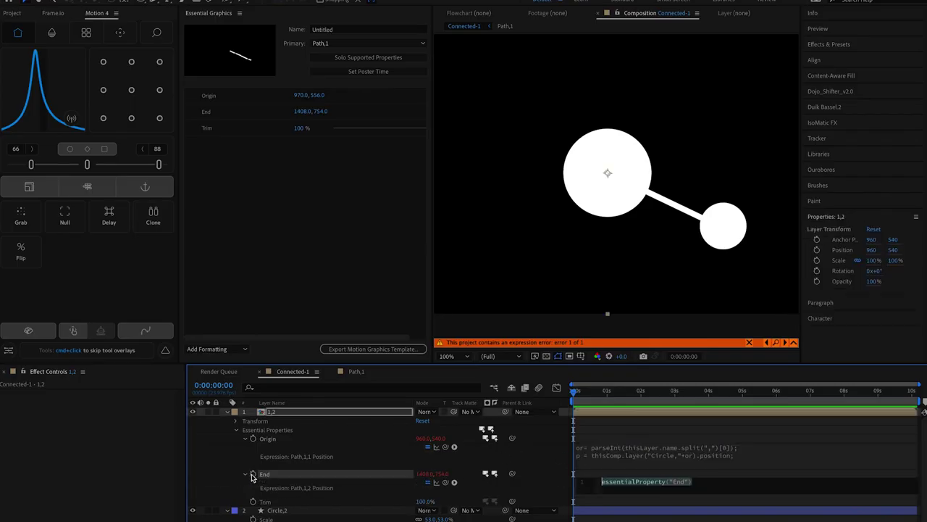
text(or= parseInt(thisLayer.name.split(",")[0]); p = thisComp.layer("Circle,"+or).position;)
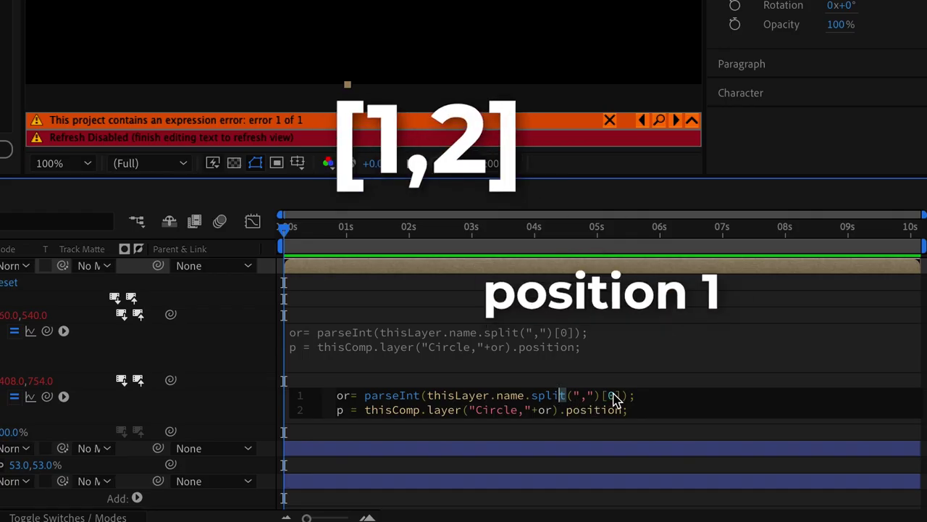
click(614, 396)
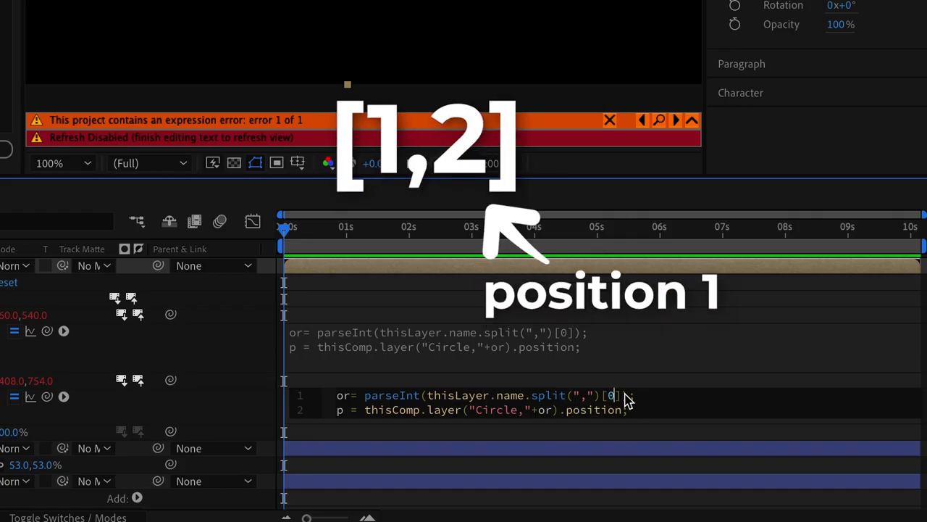
click(243, 391)
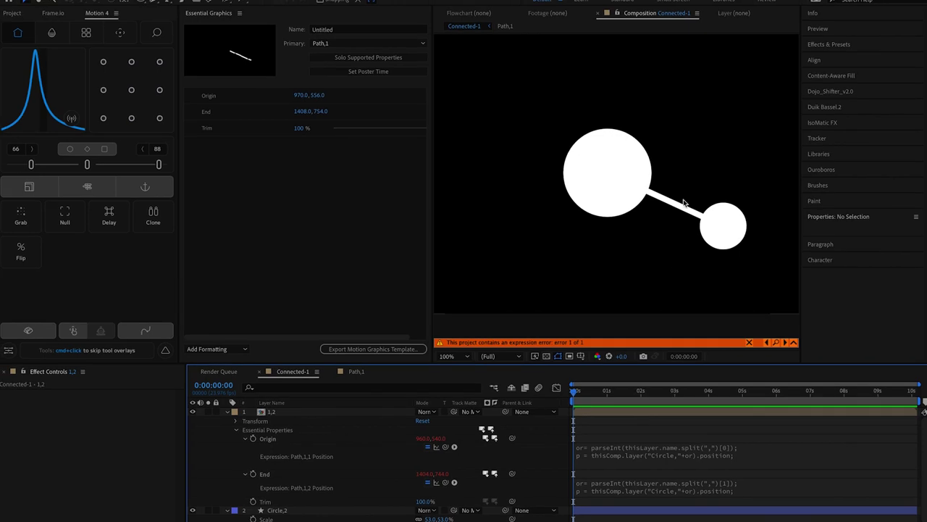
Move the smaller circle, Circle,2, slightly downward to about 1416, 788 to test the linked line.
drag(670, 179, 628, 214)
scroll(628, 214, down, 1)
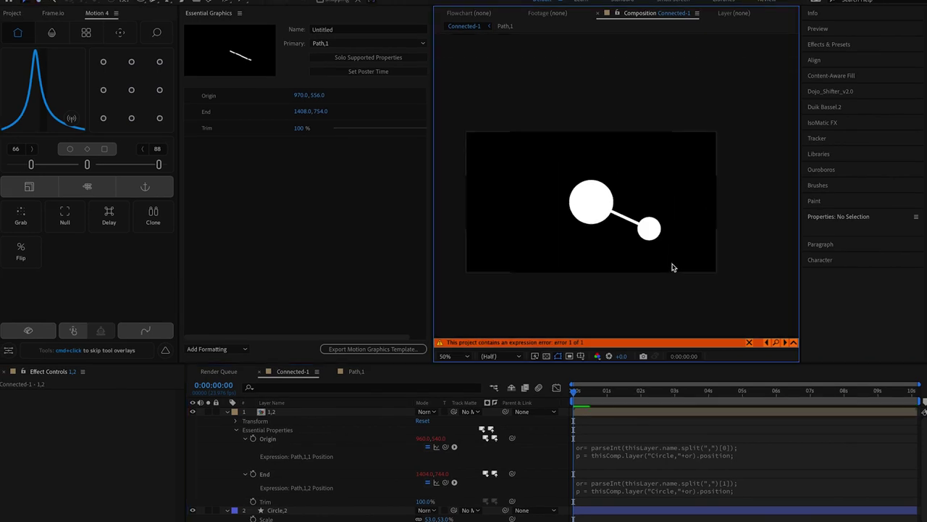
click(654, 513)
mouse_move(651, 232)
mouse_down()
mouse_move(710, 144)
mouse_move(666, 198)
mouse_move(555, 262)
mouse_move(514, 161)
mouse_move(697, 166)
mouse_move(650, 249)
mouse_move(652, 237)
mouse_up()
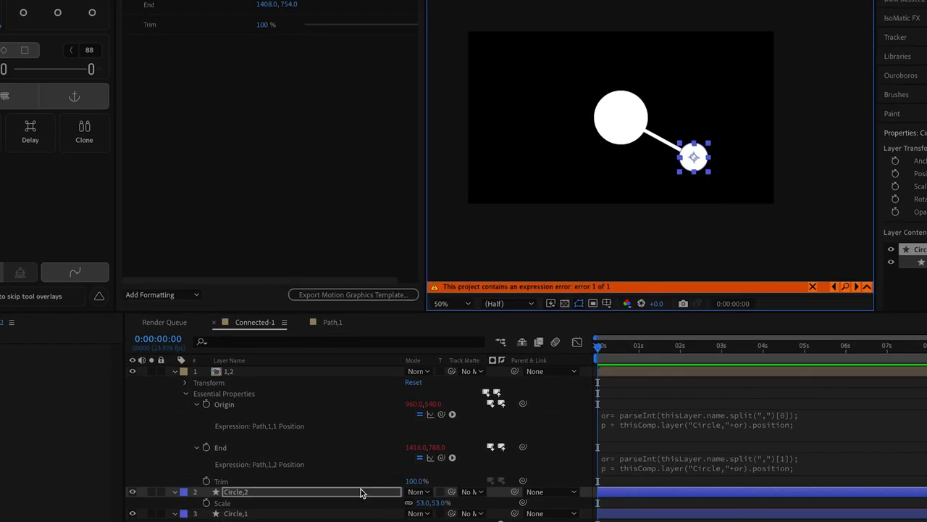
Duplicate the Circle,2 layer as Circle,3 and move the copy to the left of the large circle.
key(Return)
key(ctrl+d)
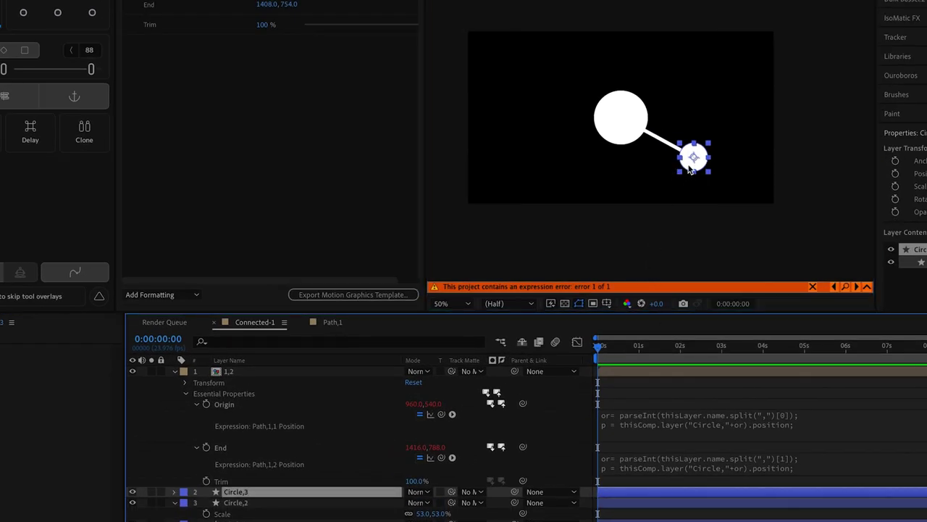
drag(691, 168, 536, 137)
Duplicate line layer 1,2 to connect the third circle, and move Circle,3 farther out toward the lower left to test the link.
click(341, 372)
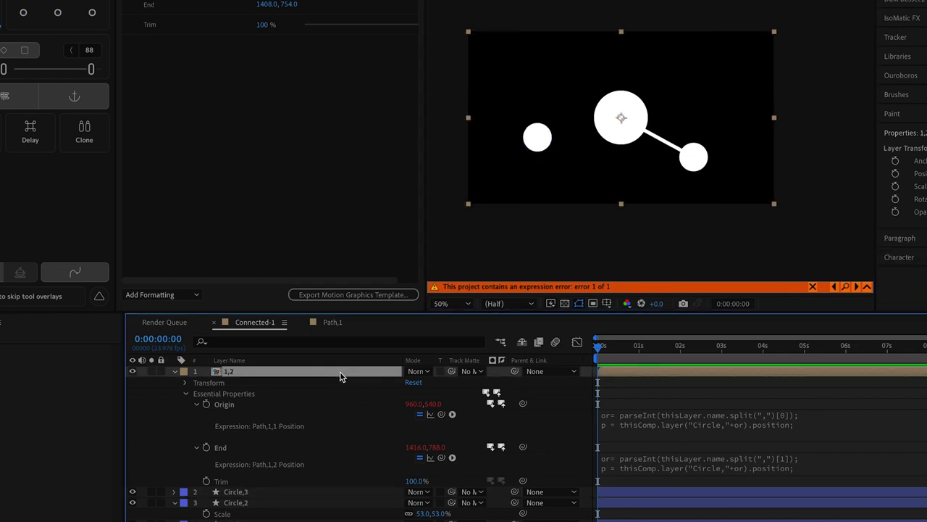
key(ctrl+d)
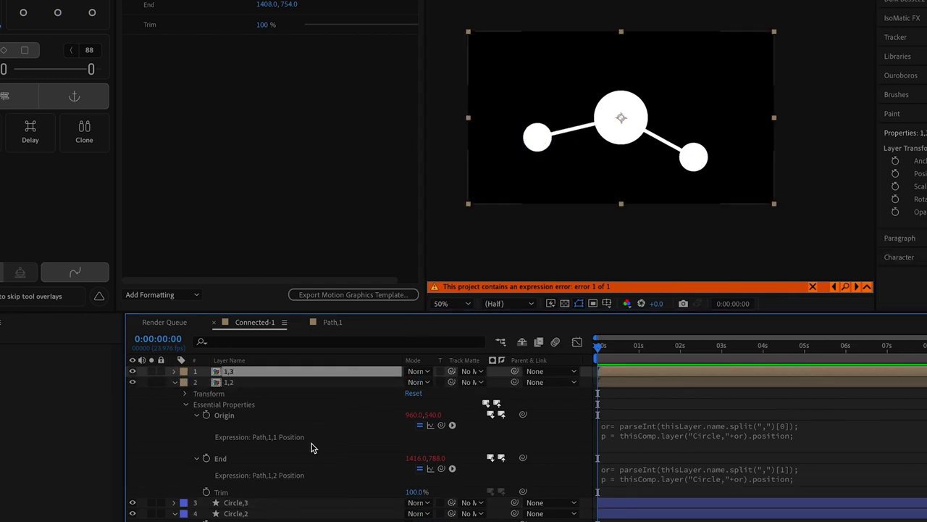
click(296, 503)
drag(537, 145, 487, 160)
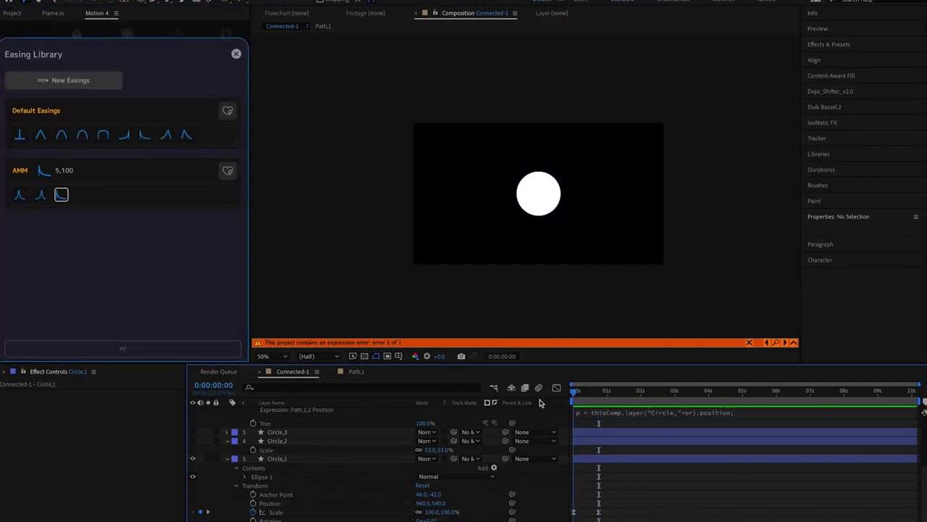
Set Circle,1's Scale to 0% at the first frame and preview its scale-in animation.
click(448, 511)
text(0)
key(Return)
key(space)
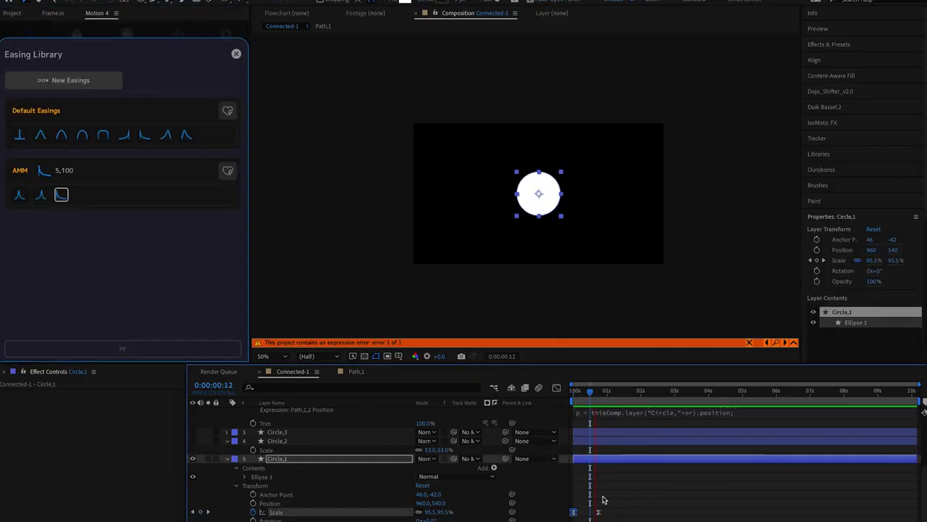
key(space)
key(space)
Show Circle,2 and Circle,3, move Circle,2 onto the large circle and Circle,3 up toward the frame's upper-left area.
click(600, 441)
shift+click(600, 433)
click(192, 433)
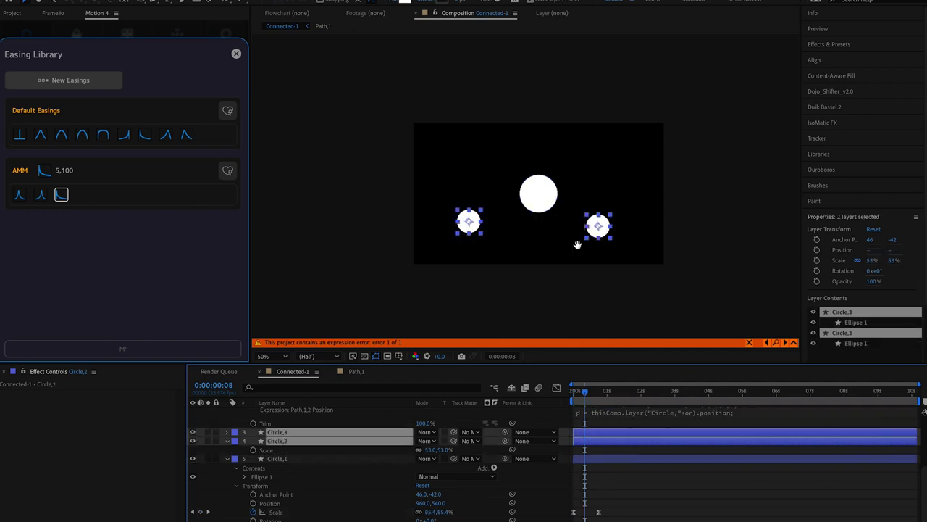
key(period)
click(635, 440)
drag(656, 267, 539, 205)
drag(400, 259, 407, 136)
Keyframe Position and Scale on Circle,2 and Circle,3, move Circle,2 out to about 1532, 798 at 0:00:01:08, and preview.
shift+click(604, 440)
key(alt+shift+p)
key(alt+shift+s)
click(618, 392)
click(633, 287)
click(680, 264)
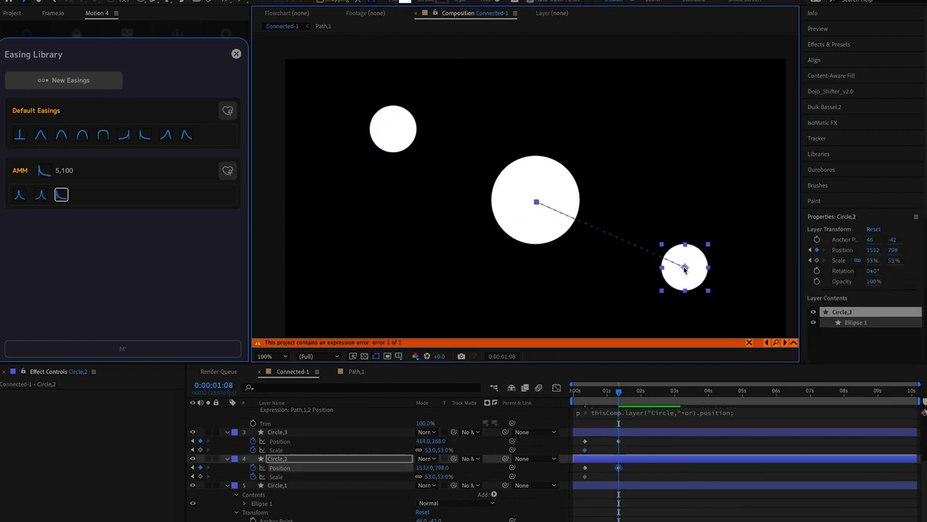
click(394, 129)
key(space)
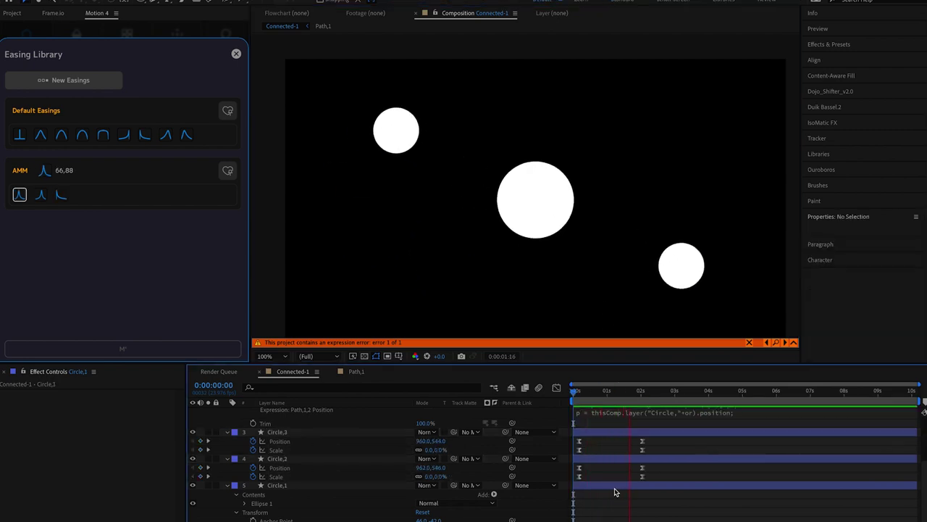
key(space)
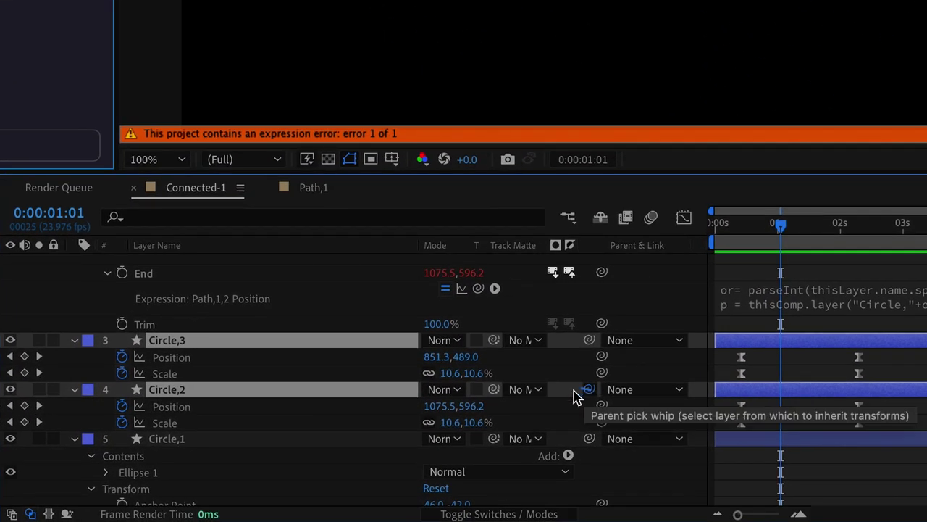
Parent Circle,2 and Circle,3 to Circle,1 and scrub the timeline to check the connecting lines.
drag(505, 480, 369, 507)
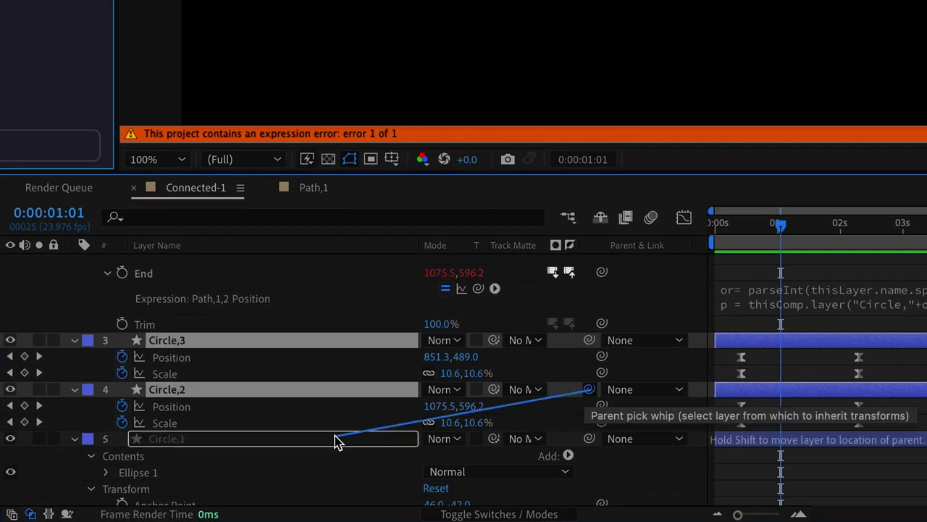
drag(335, 441, 329, 439)
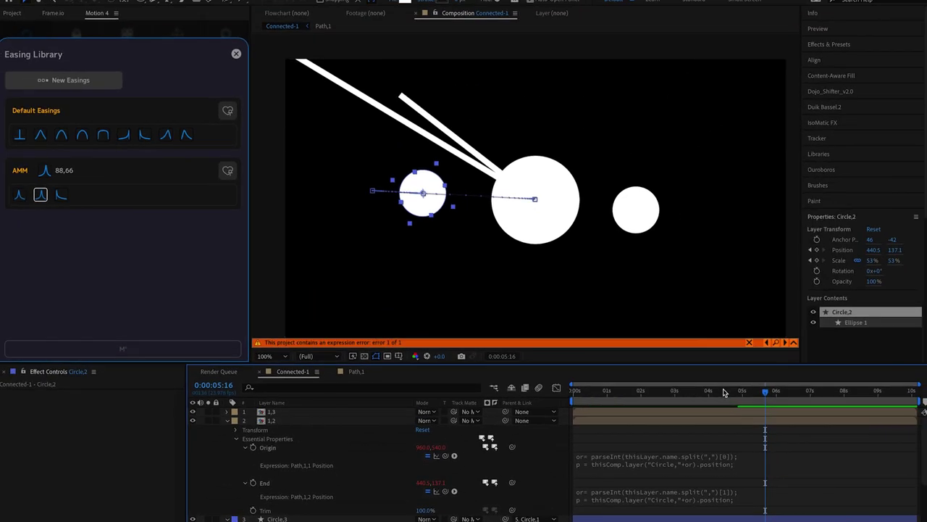
drag(723, 392, 743, 400)
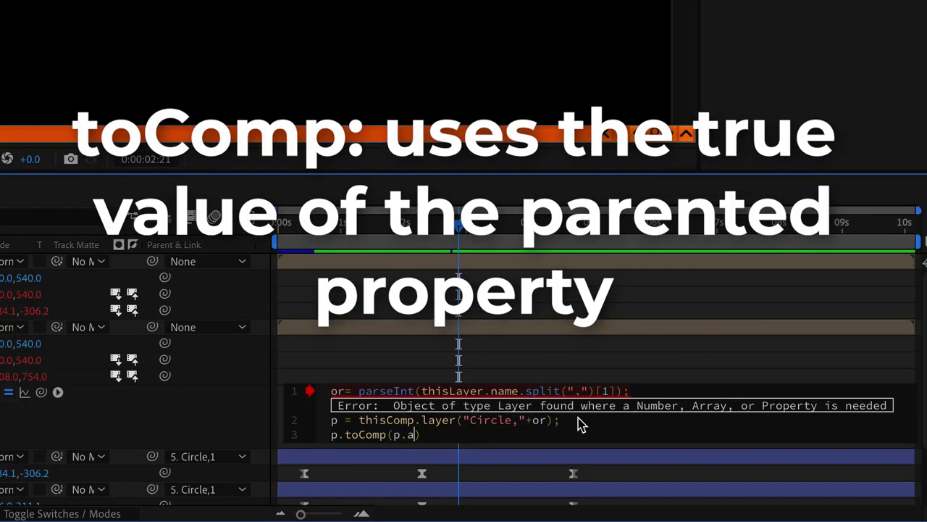
Complete layer 1,2's End expression with p.toComp(p.anchorPoint), apply it, and scrub the timeline to check the lines.
text(nchorP)
text(o)
key(Return)
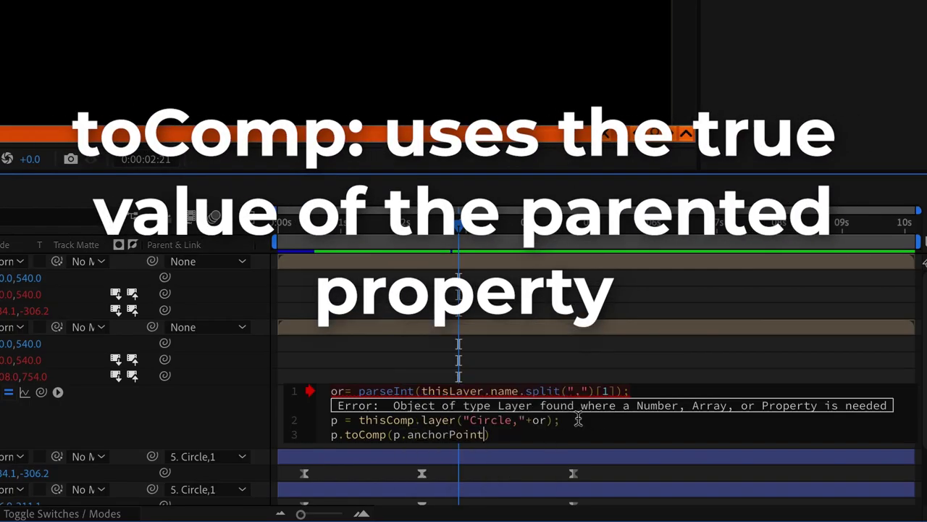
click(224, 411)
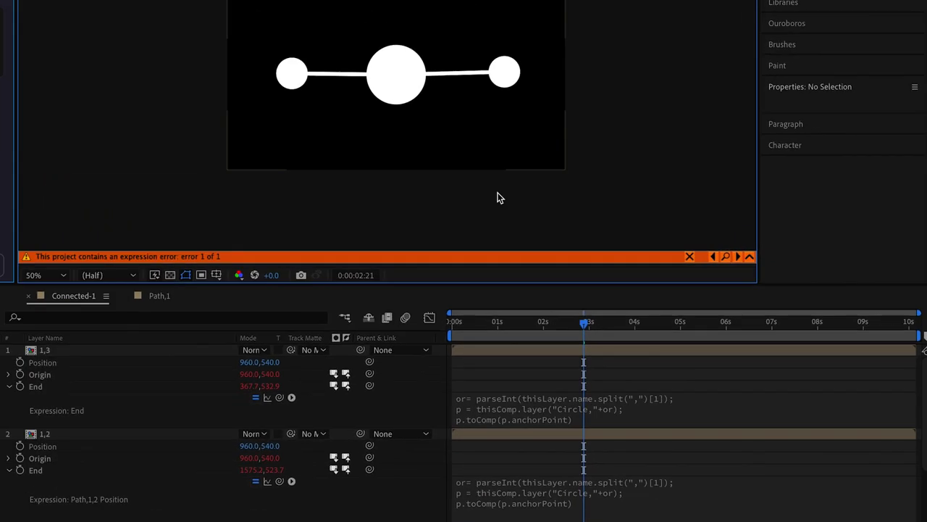
drag(461, 321, 553, 323)
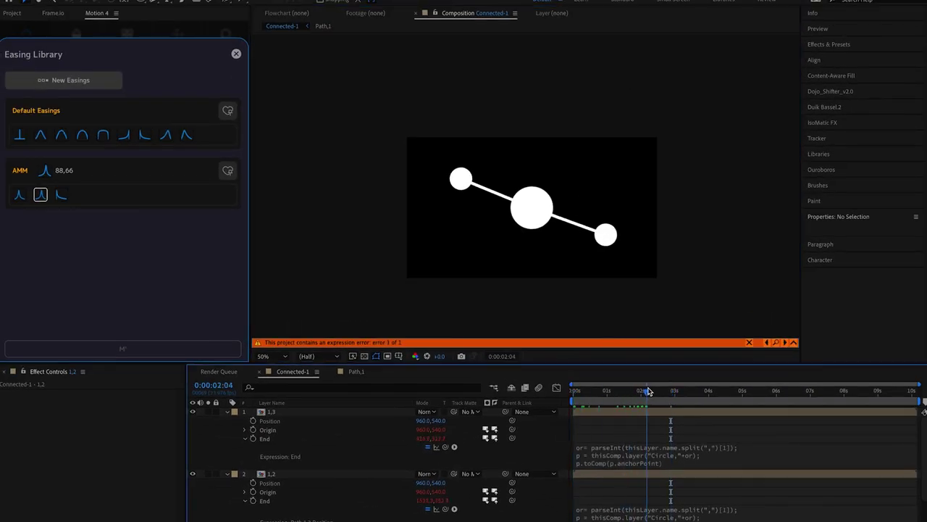
drag(648, 391, 753, 389)
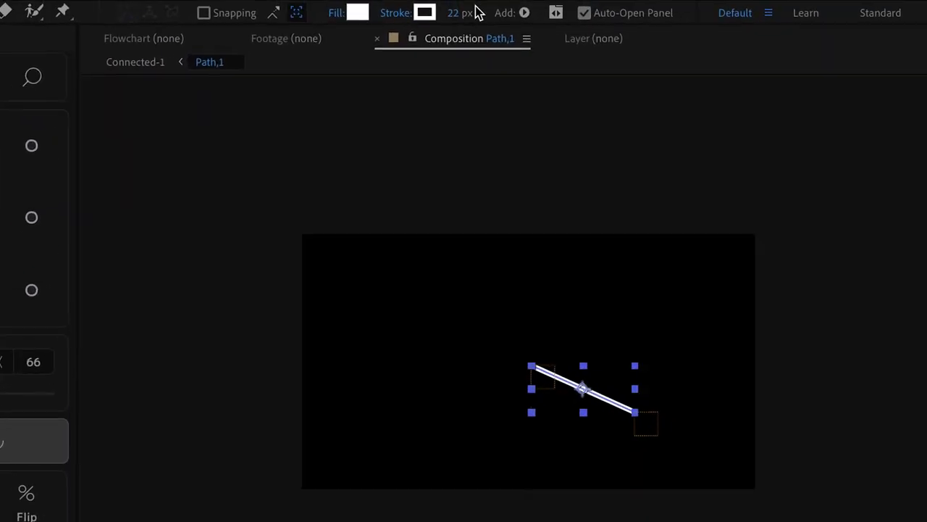
Set the line's stroke width to 2 px in the Path,1 composition.
click(461, 2)
text(2)
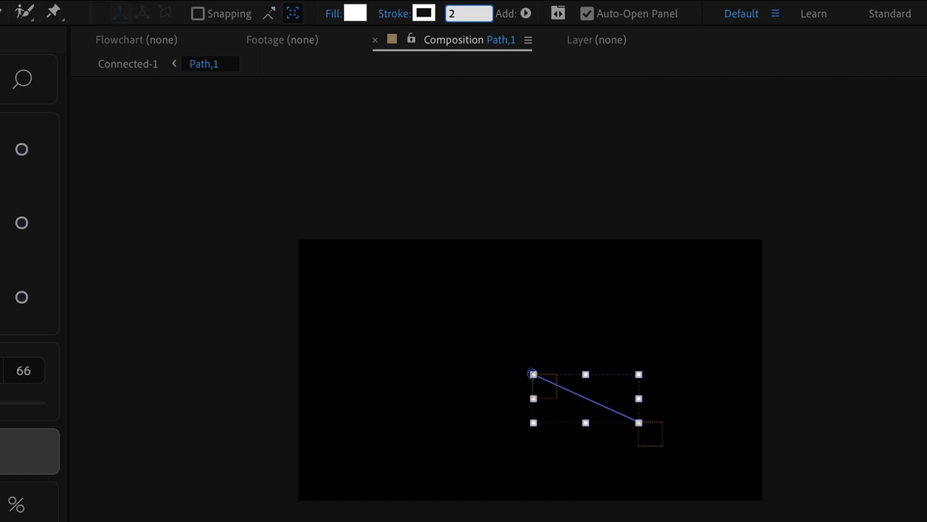
key(Return)
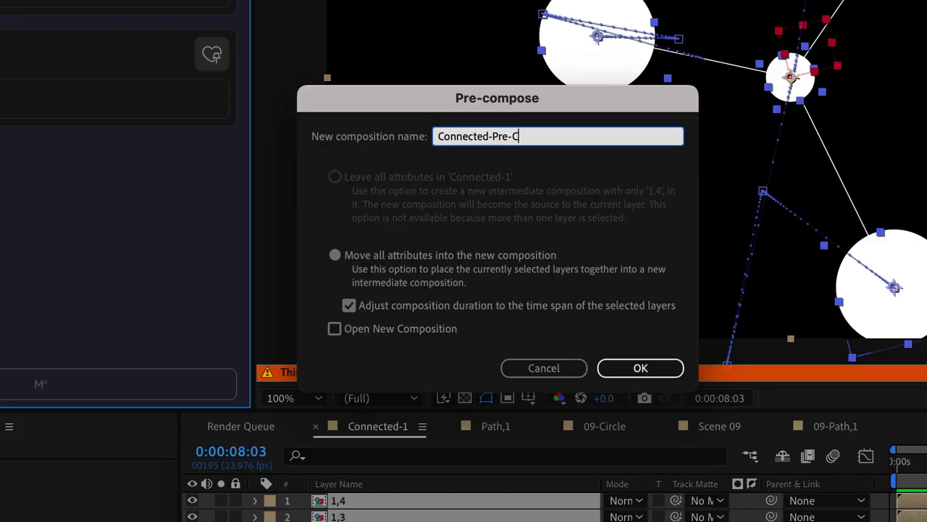
Pre-compose the selected Connected-1 layers under the name Connected-Pre-Comp, moving all attributes into it.
text(omp)
key(Return)
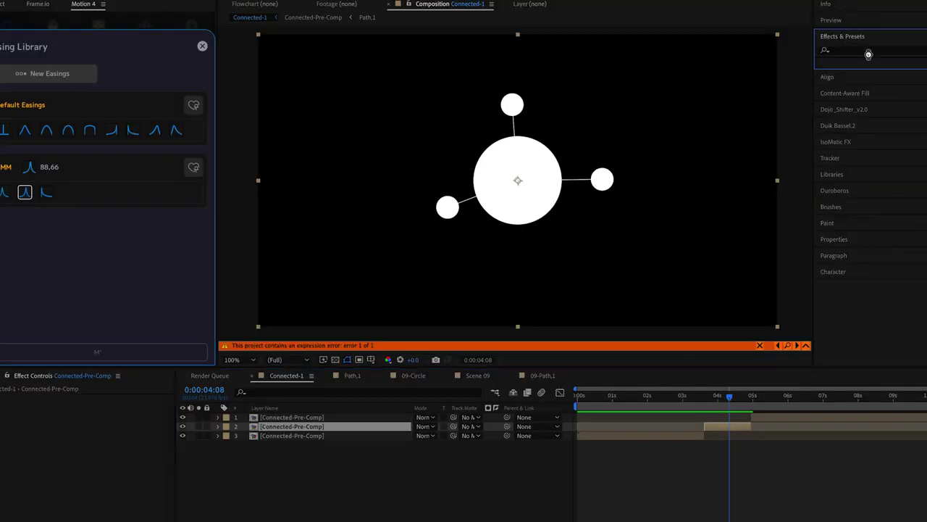
Search the effects for "inver" and choose Invert for the middle Connected-Pre-Comp layer.
text(inver)
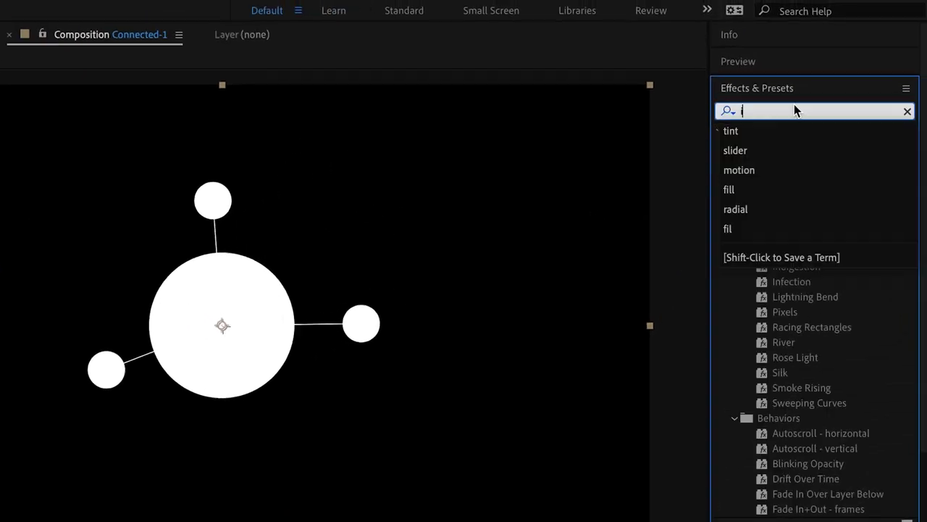
click(787, 211)
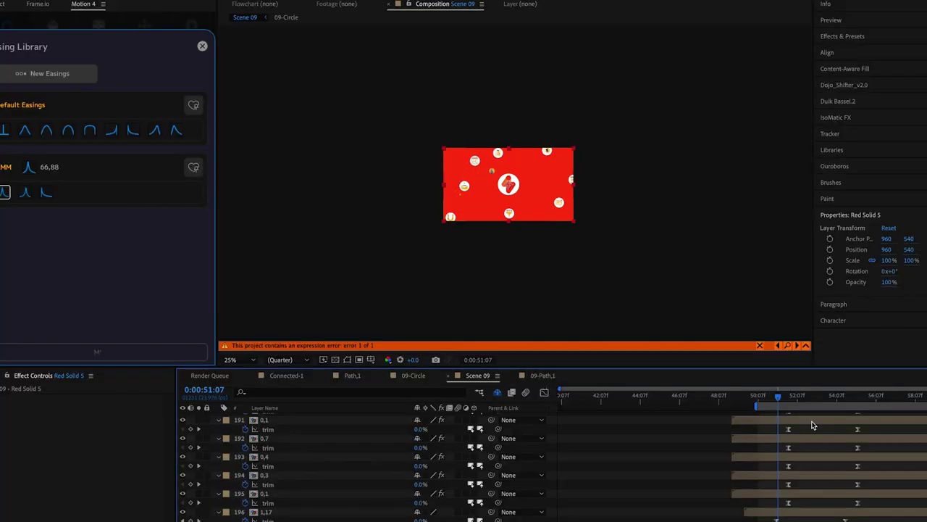
Look through Scene 09's layer list, examining the naming of the connection, dot and numbered text layers.
scroll(921, 366, up, 15)
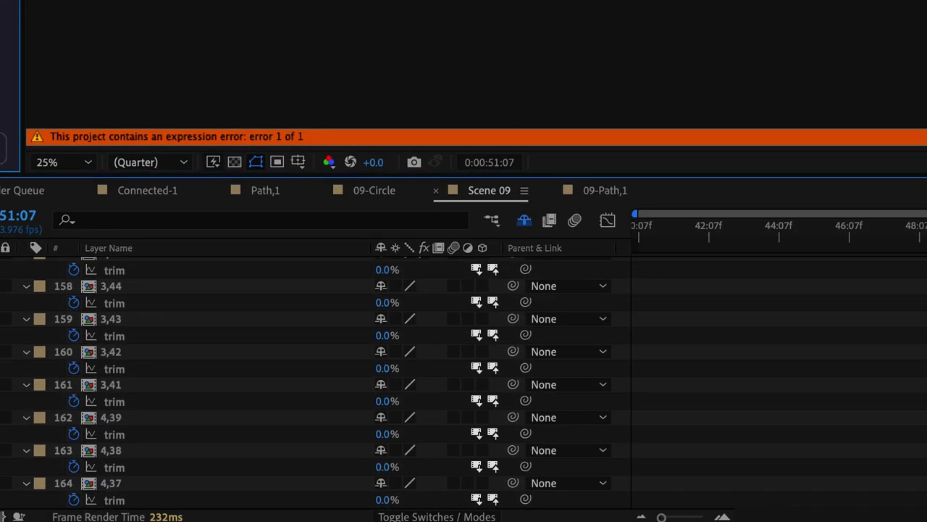
scroll(463, 382, up, 10)
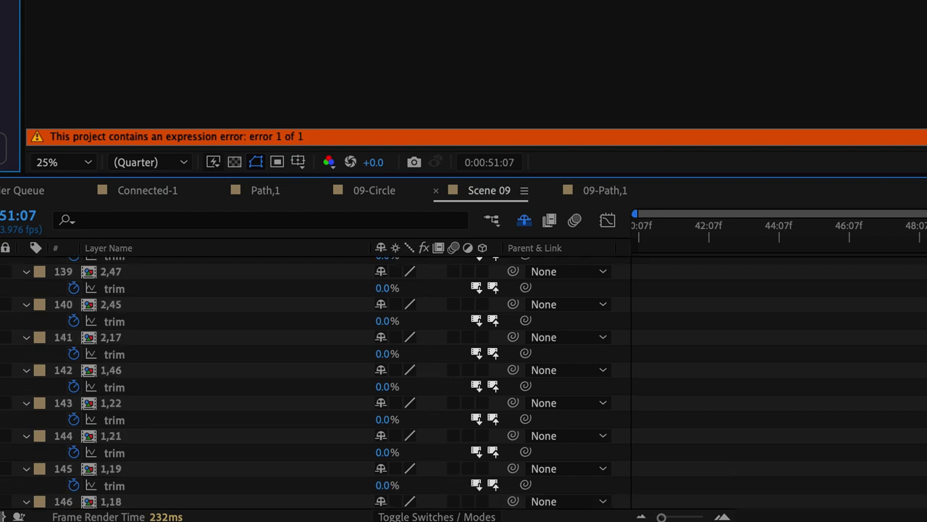
scroll(516, 328, up, 20)
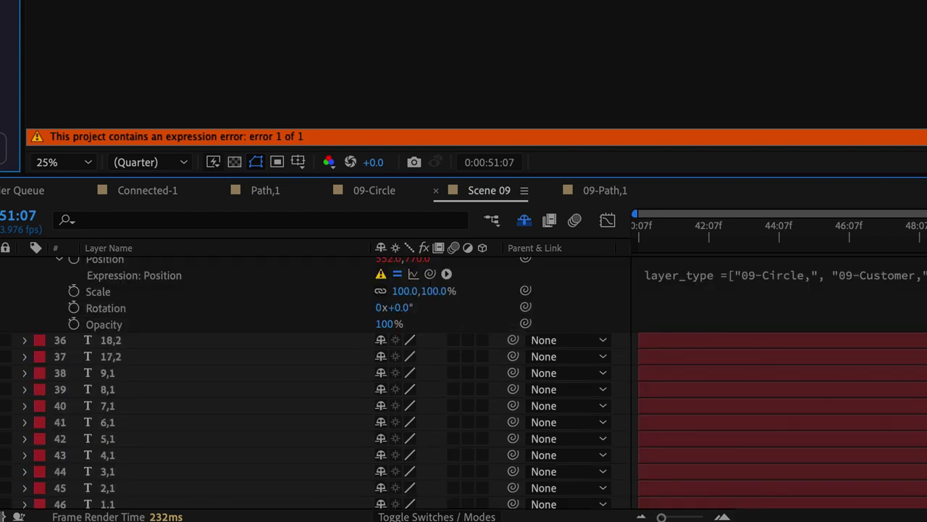
scroll(516, 328, down, 5)
click(152, 371)
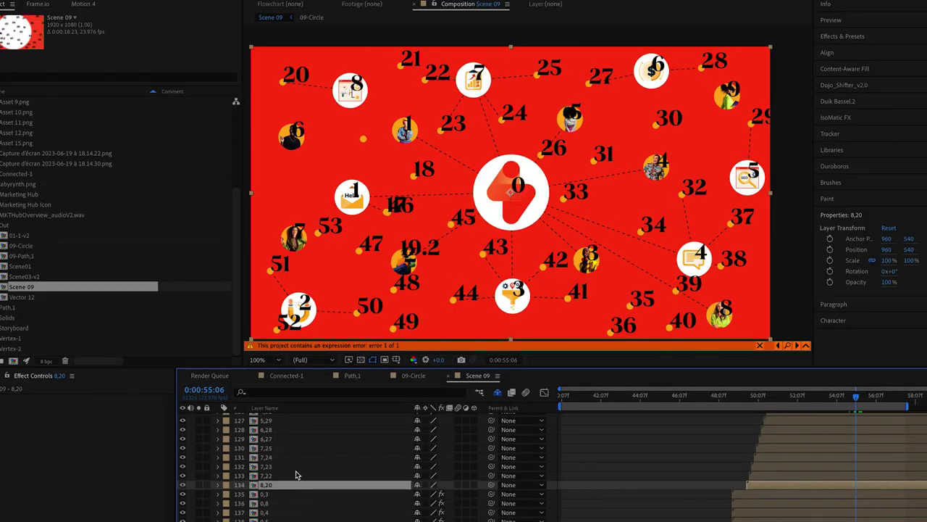
click(302, 448)
scroll(301, 448, up, 4)
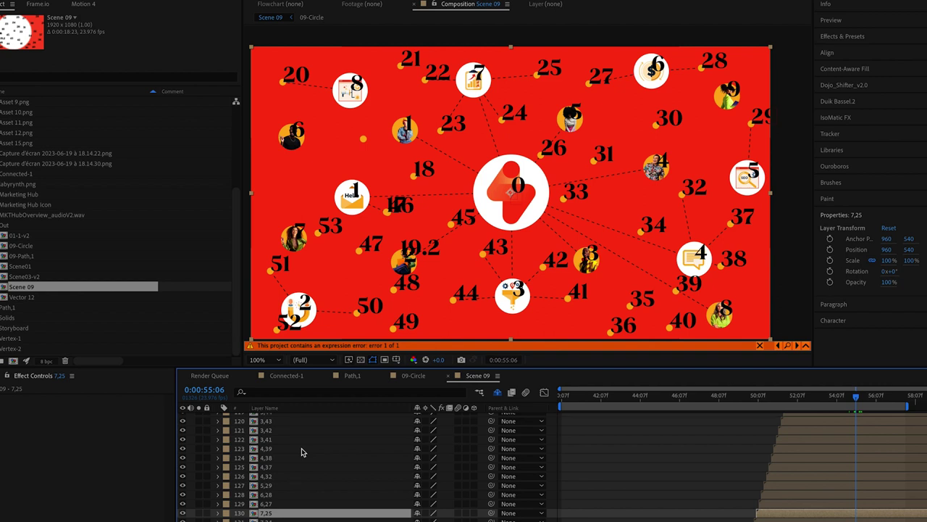
scroll(301, 452, up, 3)
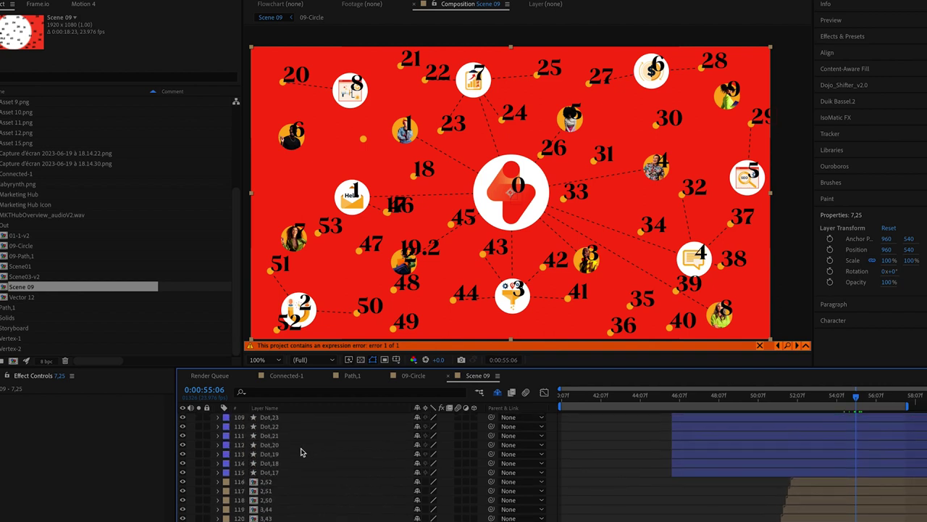
scroll(300, 451, up, 3)
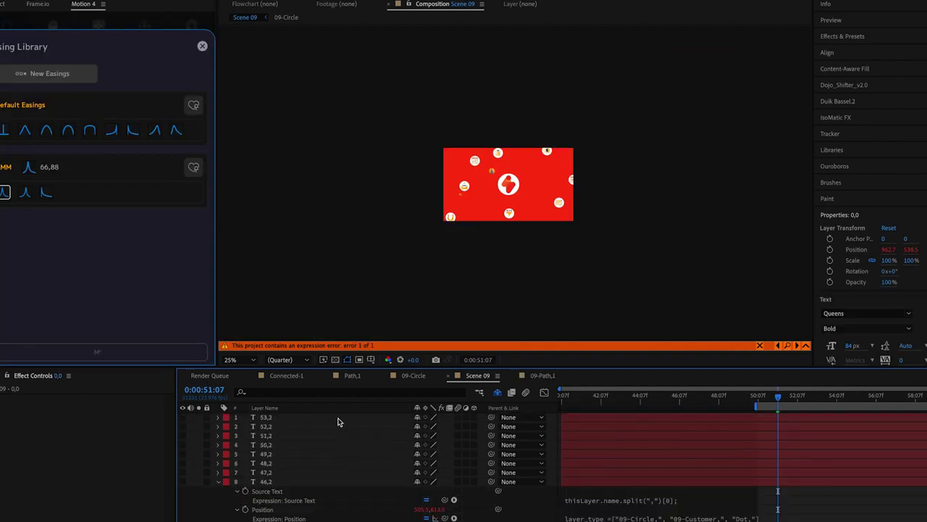
Select and show all the numbered text layers in Scene 09, move to 0:00:58:21, and deselect them.
key(ctrl+a)
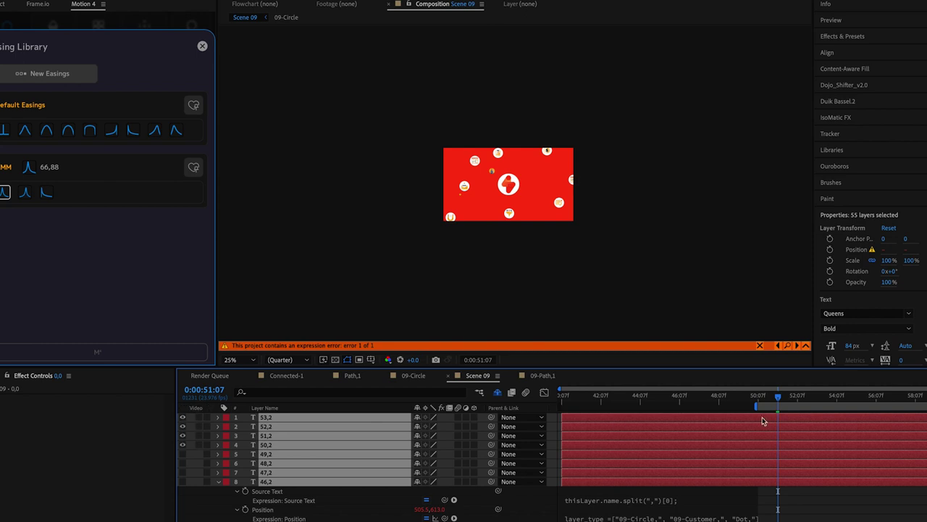
click(880, 400)
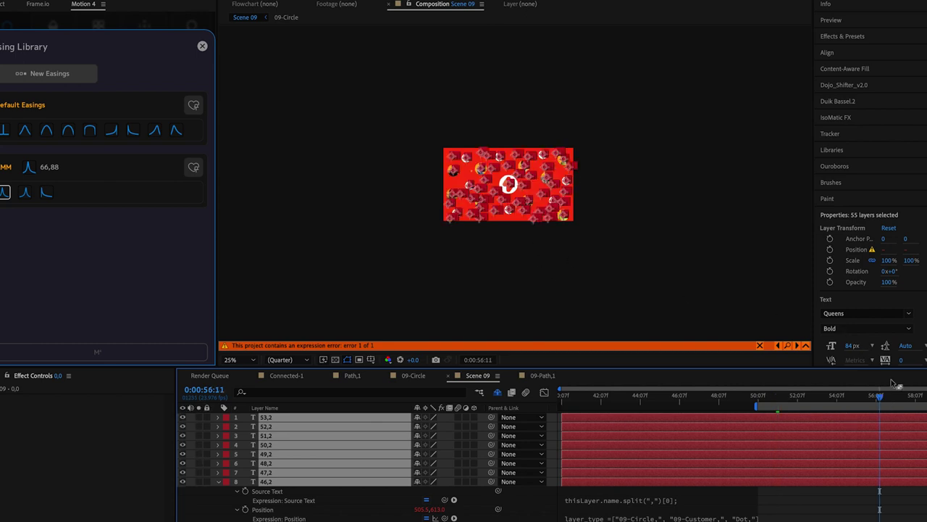
click(926, 399)
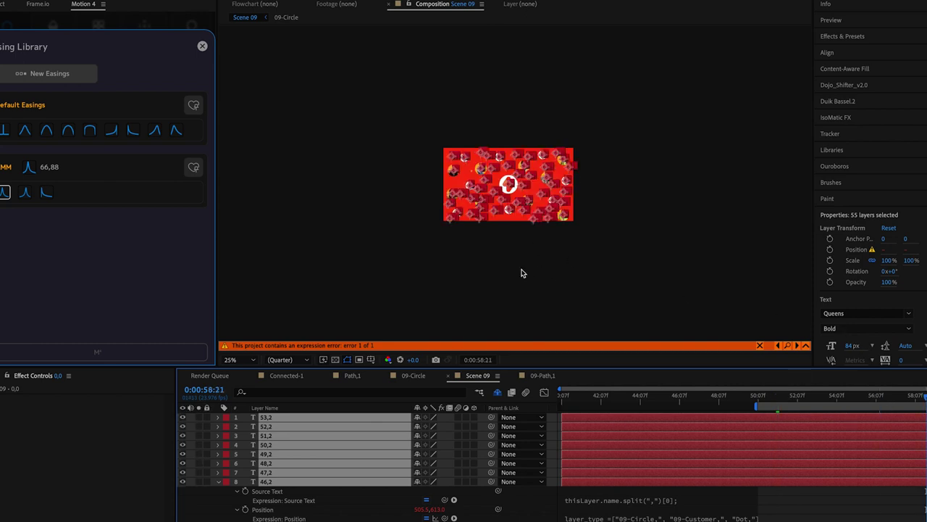
key(period)
key(period)
key(period)
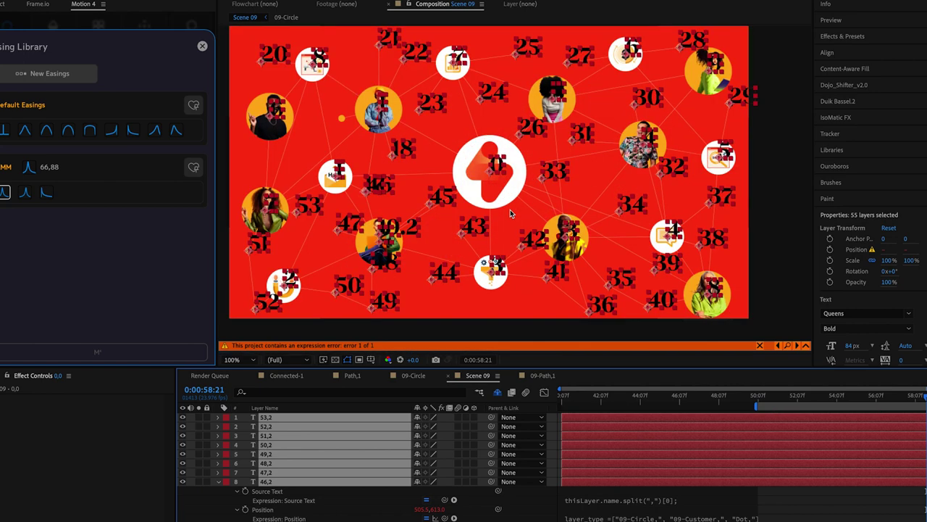
click(775, 232)
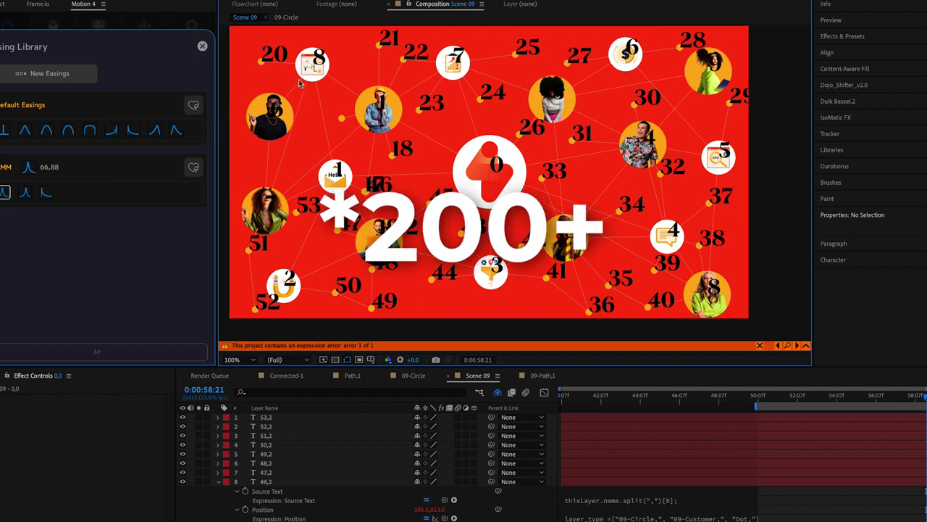
Examine the connection and dot layer names in Scene 09 and the numbered text layers of the coffee pot composition.
scroll(349, 472, down, 15)
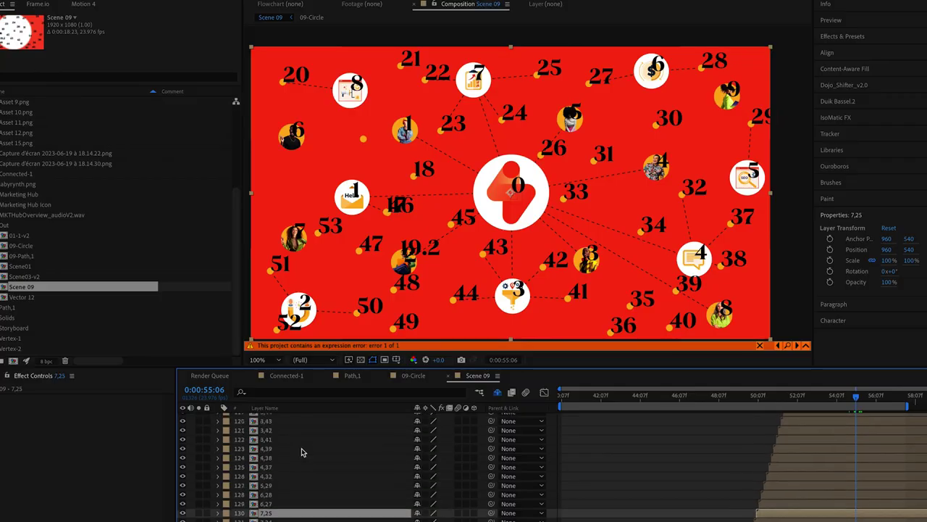
scroll(302, 452, up, 5)
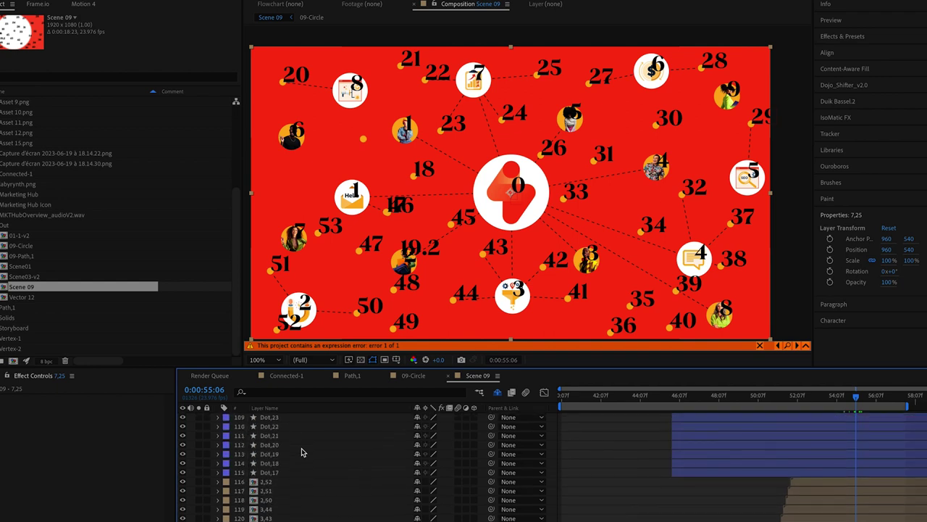
scroll(302, 452, up, 5)
click(297, 476)
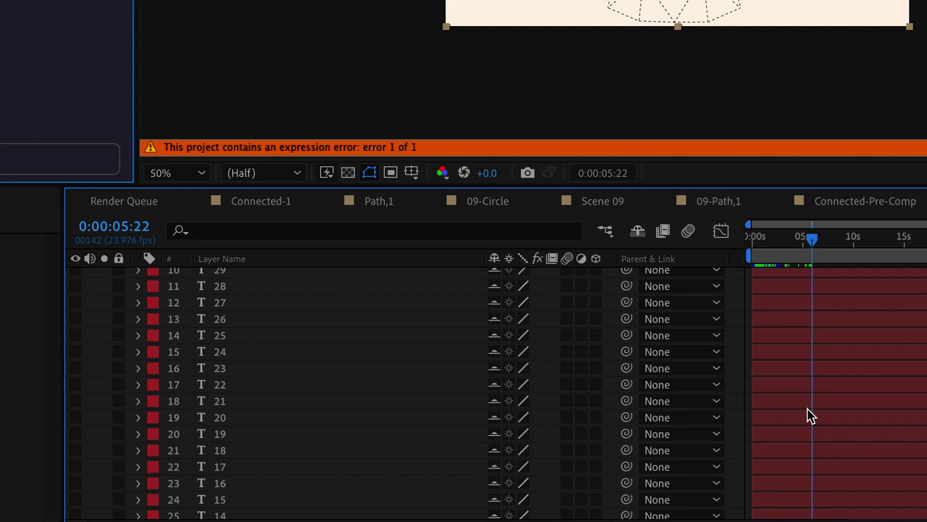
scroll(810, 413, down, 20)
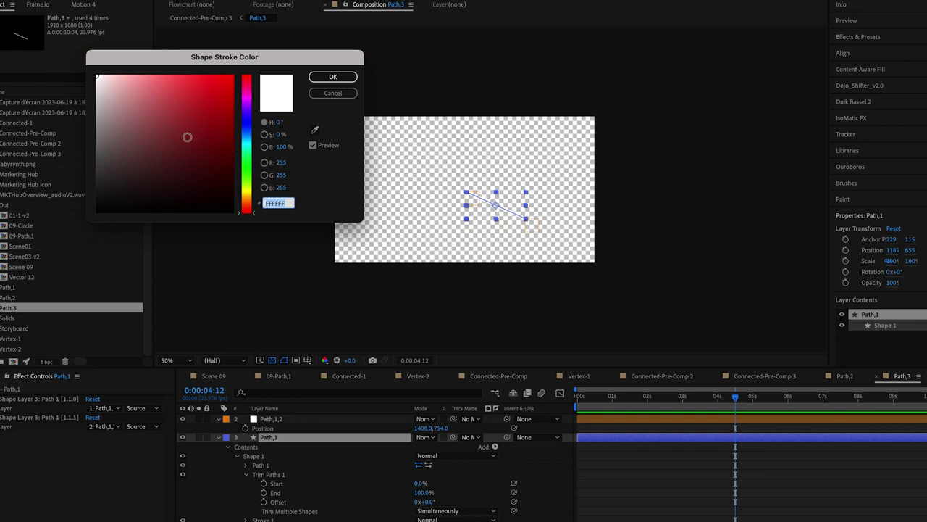
Change the stroke colour of the line shape in the Path,3 composition to black.
drag(187, 137, 248, 222)
click(329, 78)
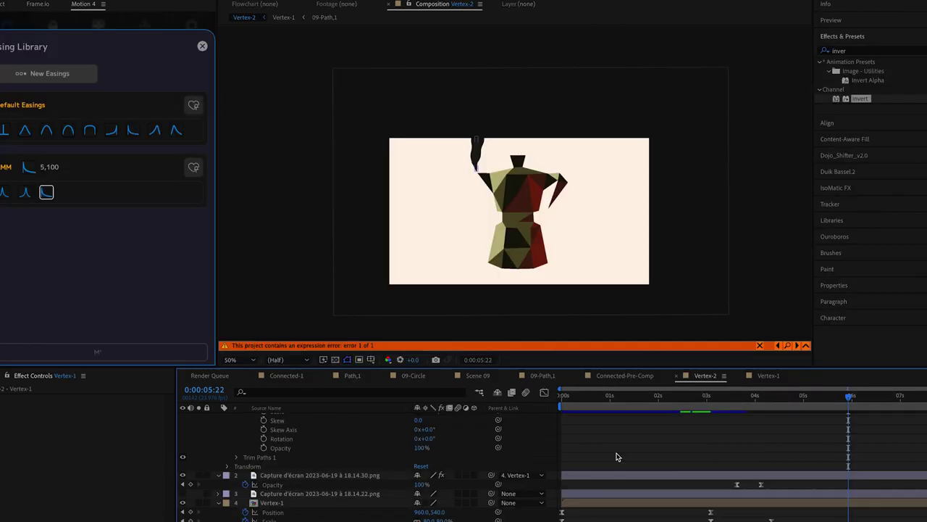
Preview the Vertex-2 composition from its first frame.
drag(583, 401, 562, 401)
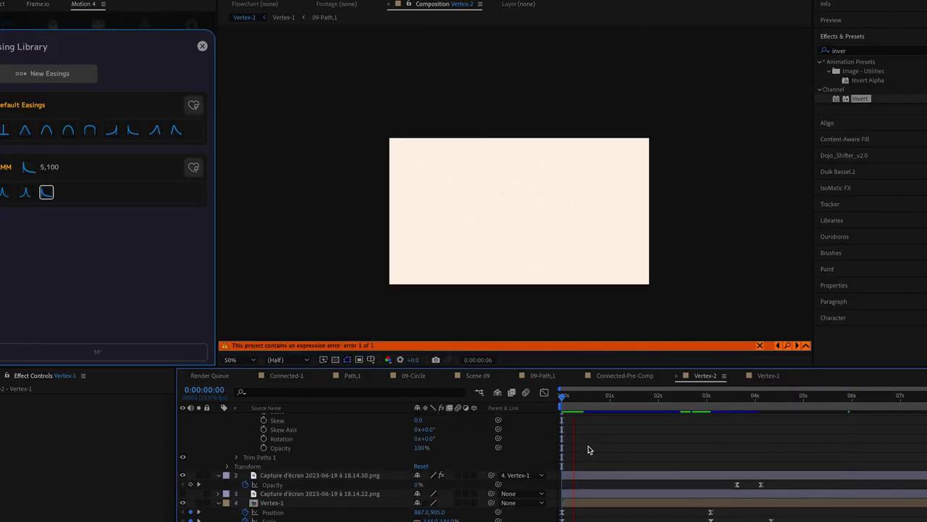